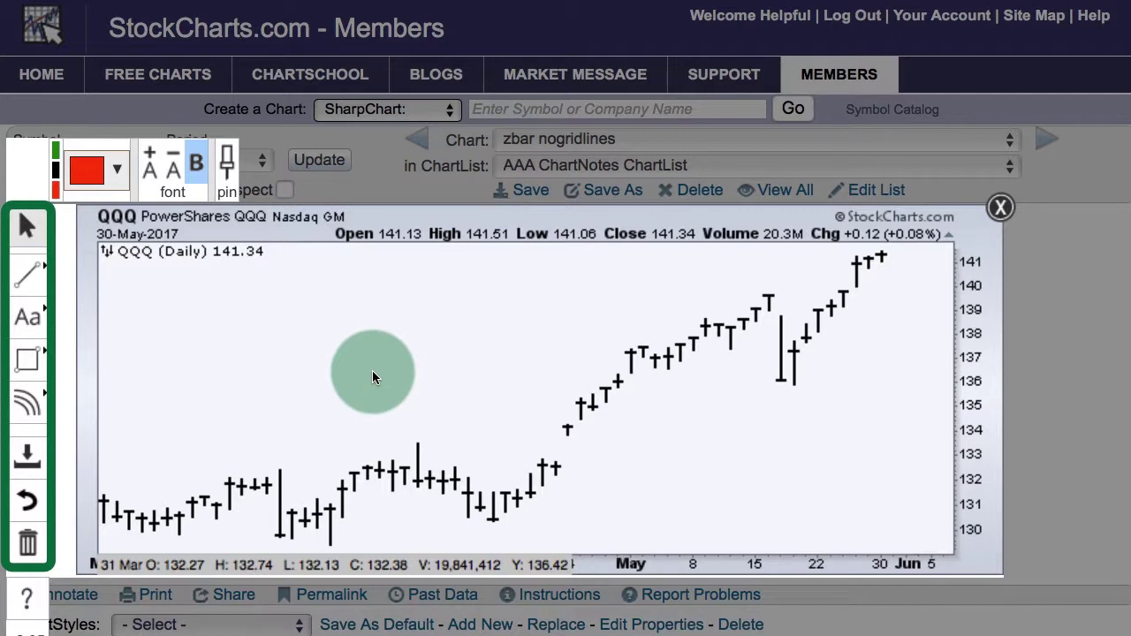
- Place a red Note reading 'Low' just below the mid-May dip on the QQQ chart
click(30, 325)
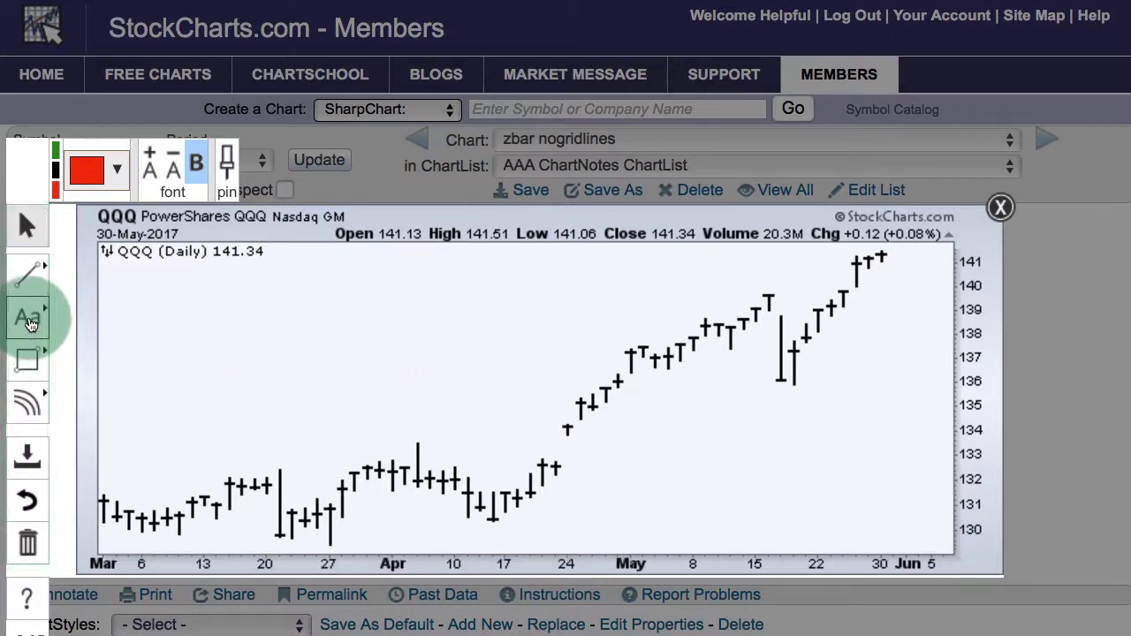
drag(30, 326, 111, 322)
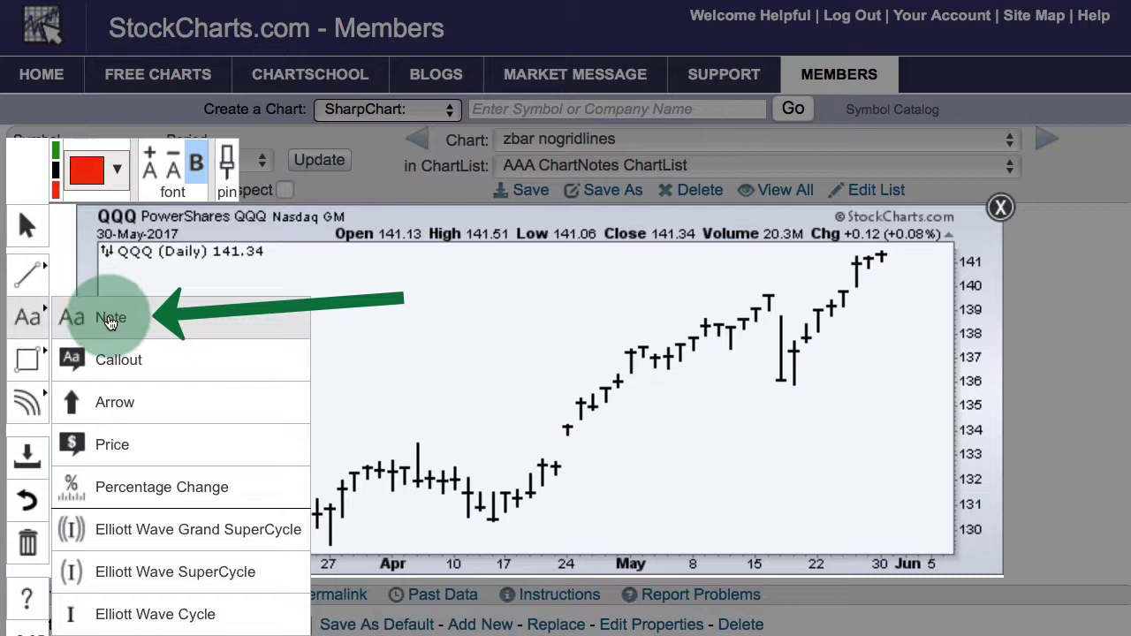
drag(111, 322, 111, 324)
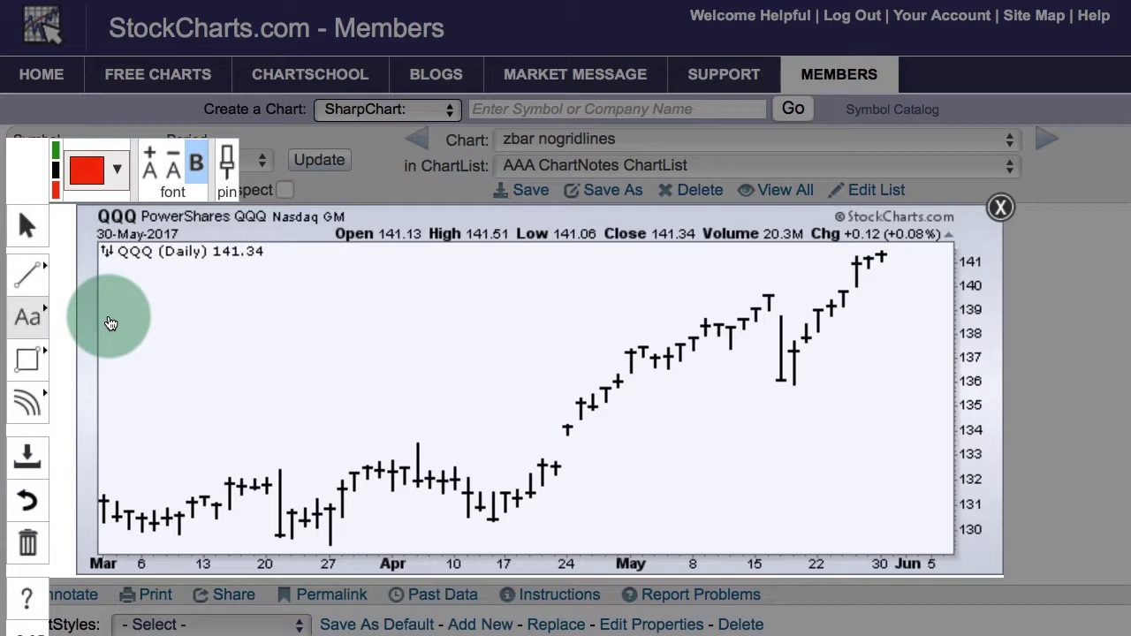
click(770, 405)
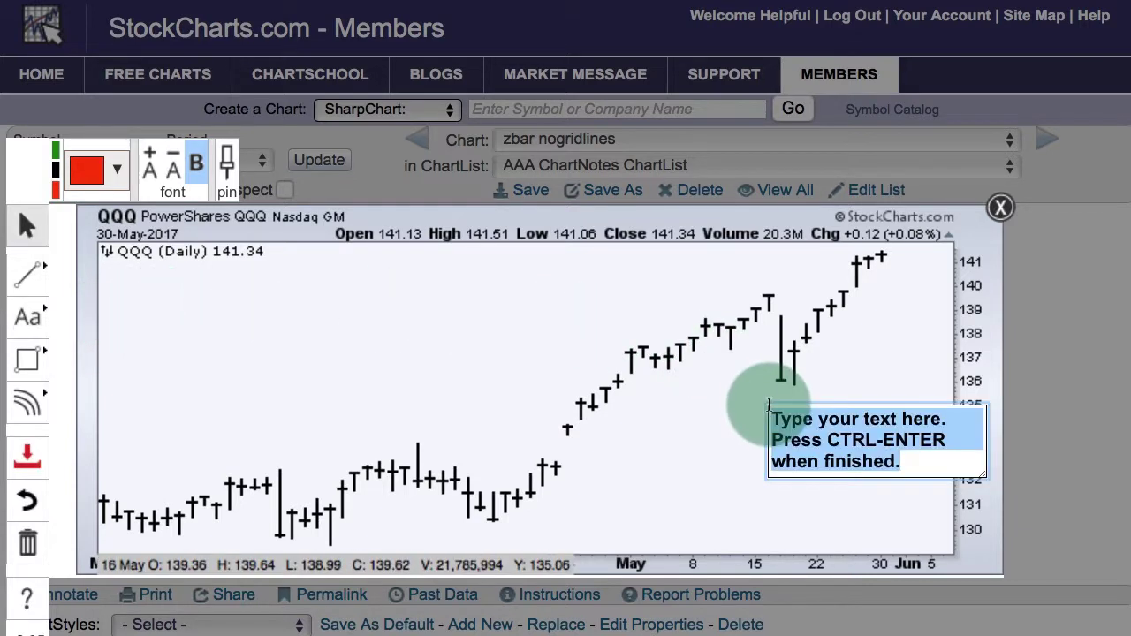
text(Low)
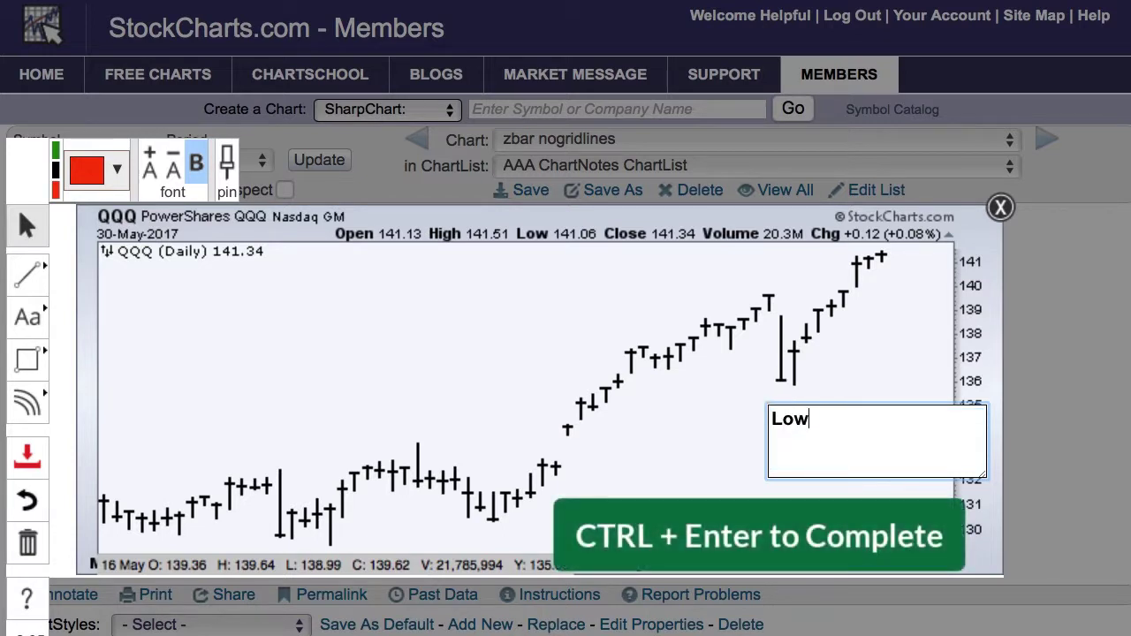
key(ctrl+Return)
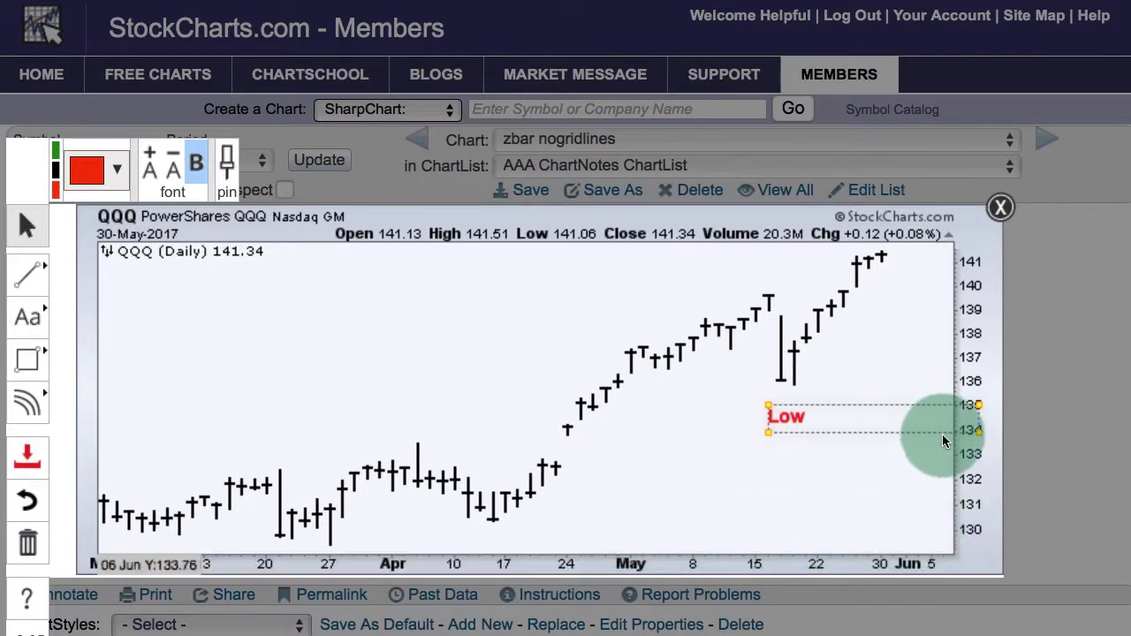
- Narrow the Low note to fit its text and move it directly under the mid-May low bar
drag(980, 435, 825, 432)
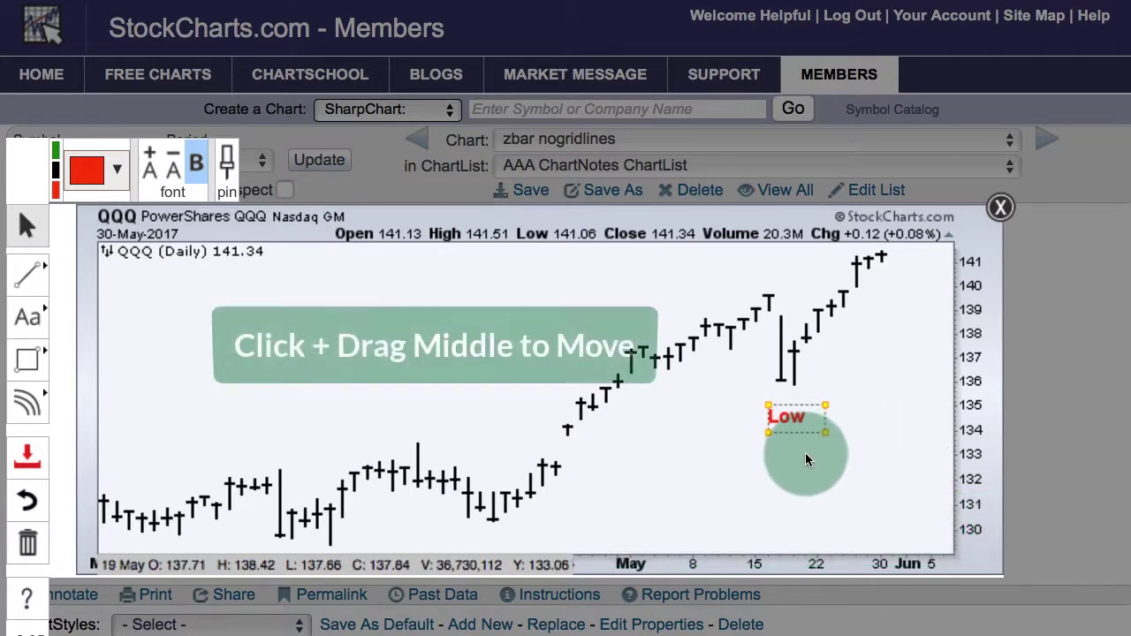
drag(796, 418, 487, 537)
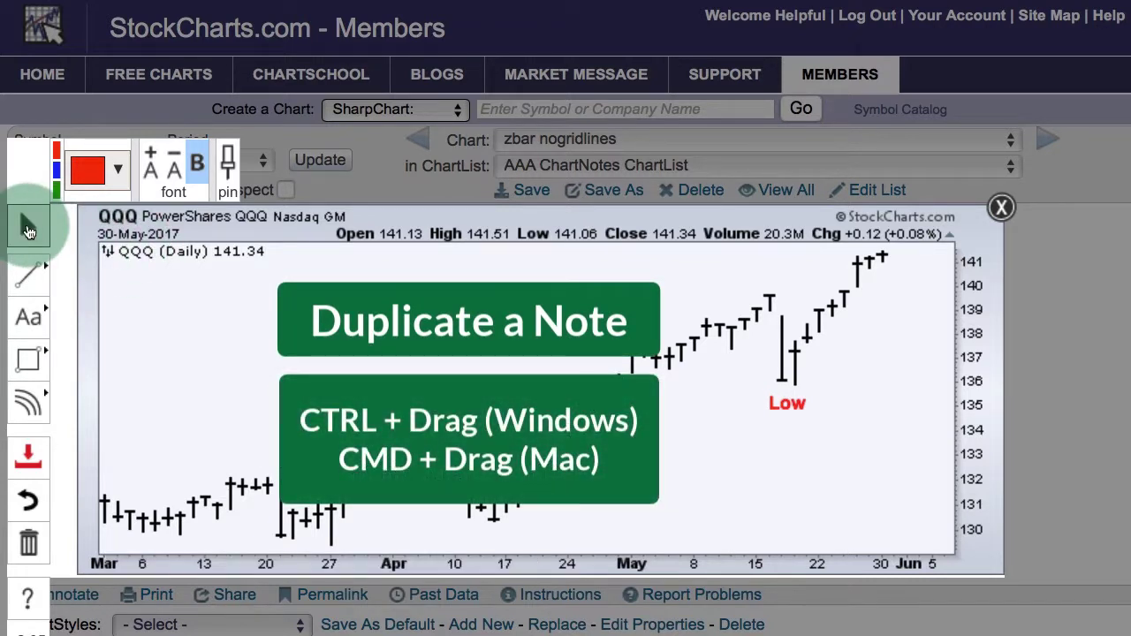
- Duplicate the selected Low note with Ctrl+drag and Ctrl+D, placing a copy just below it
click(789, 400)
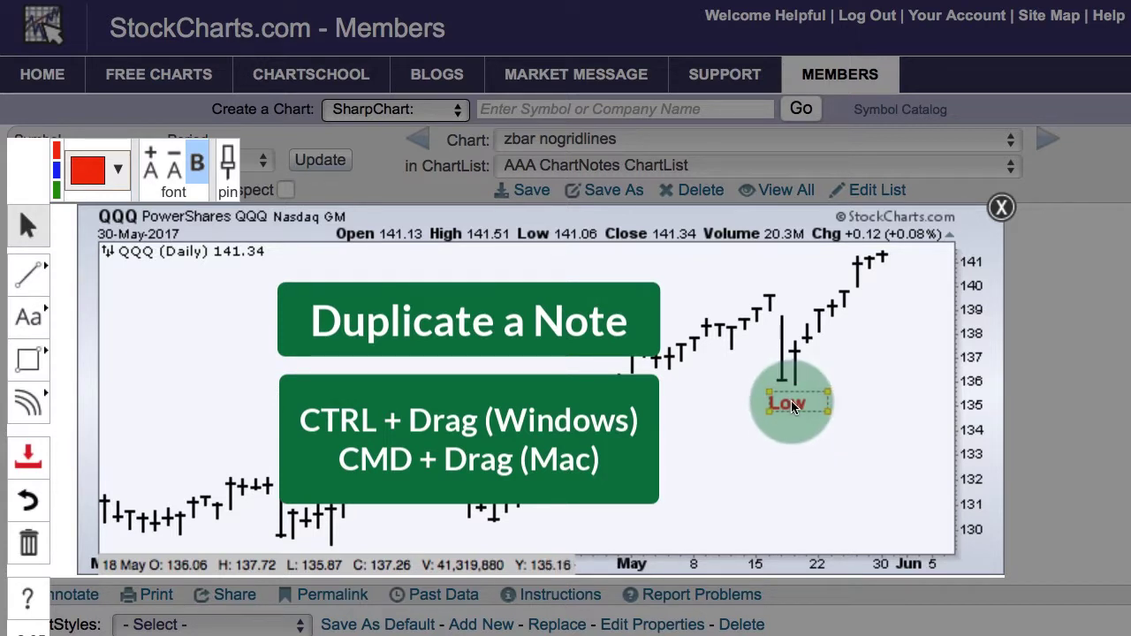
drag(791, 400, 797, 451)
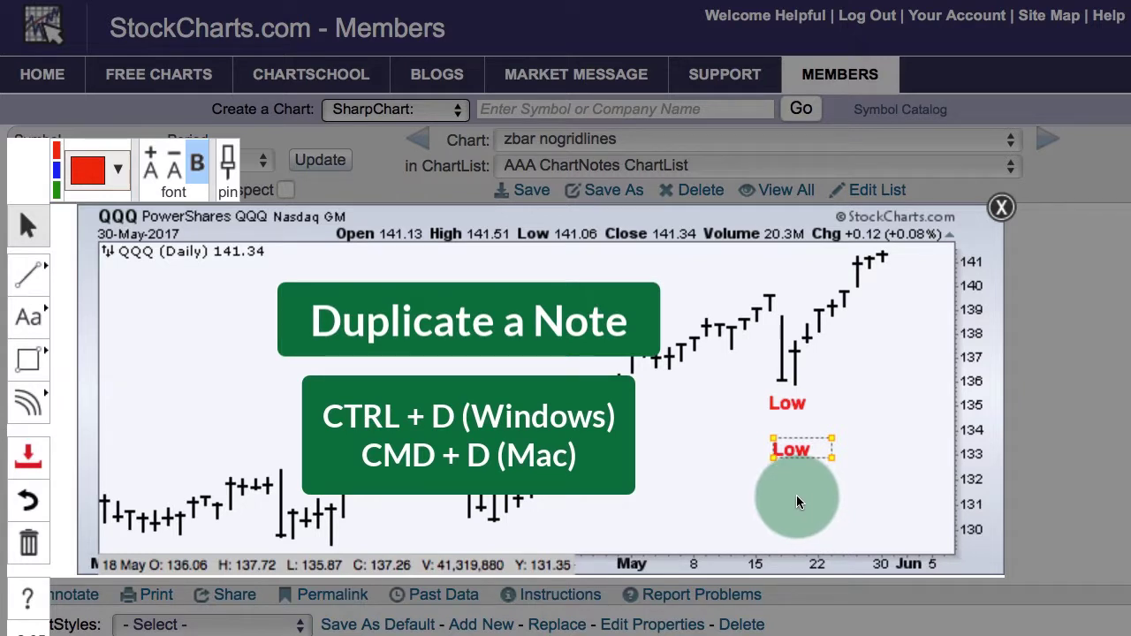
key(ctrl+d)
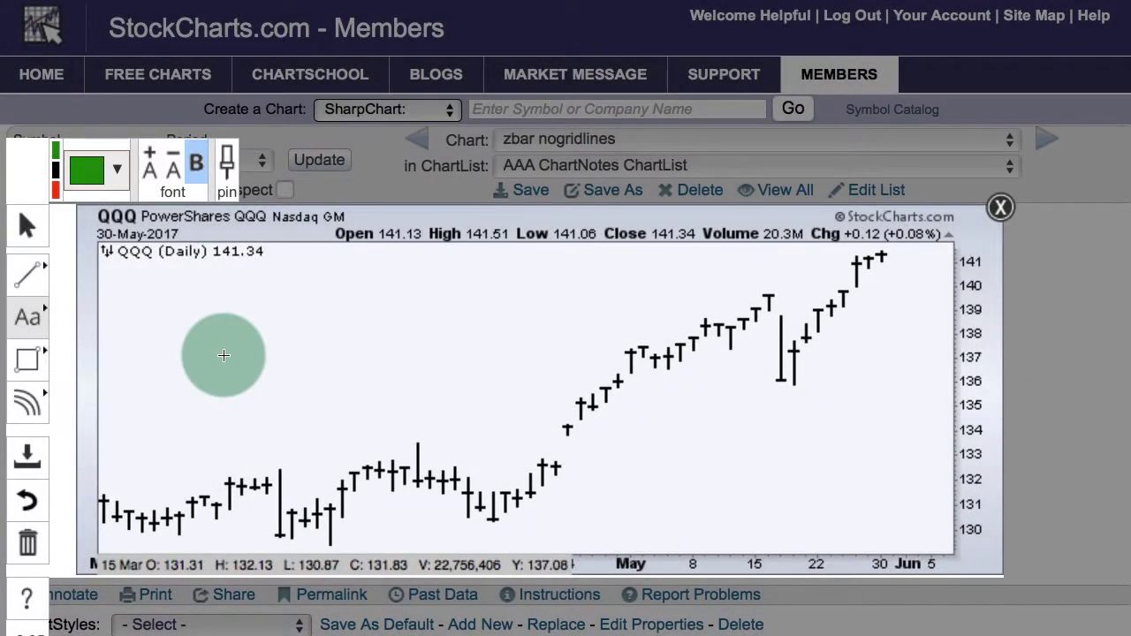
- Add a green callout reading 'High' above the early-April peak
click(31, 320)
click(125, 361)
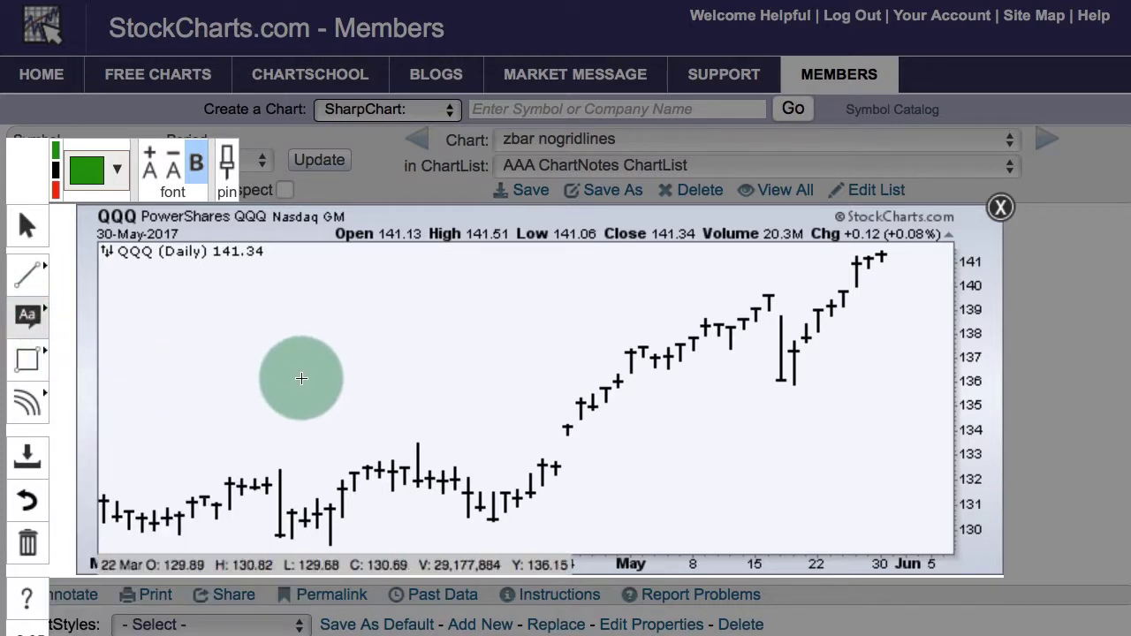
click(385, 378)
click(438, 377)
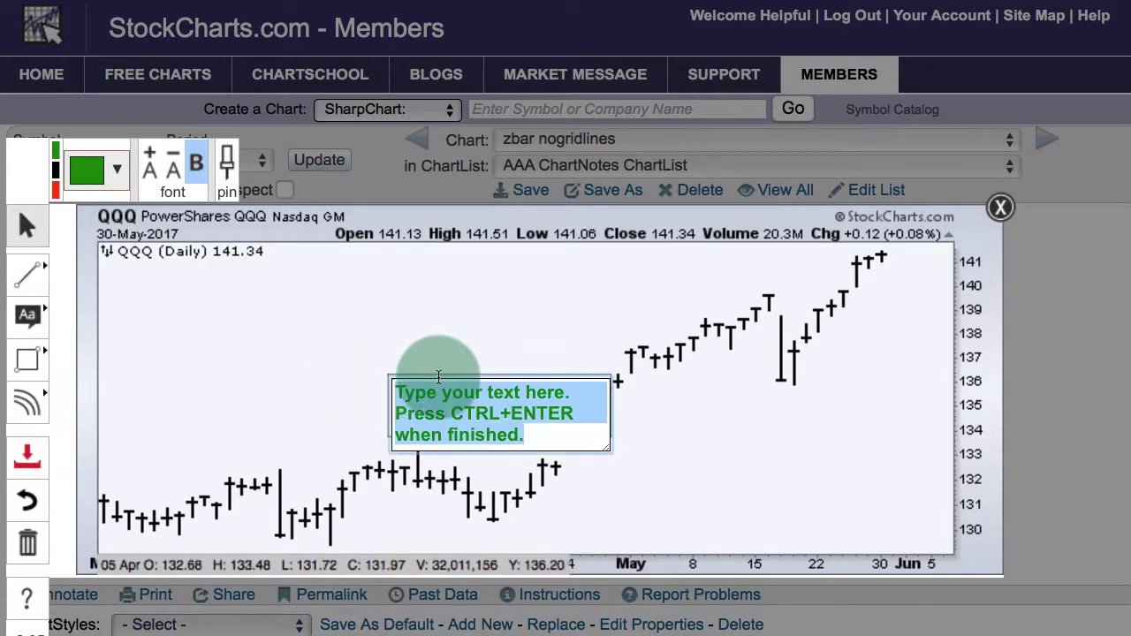
text(High)
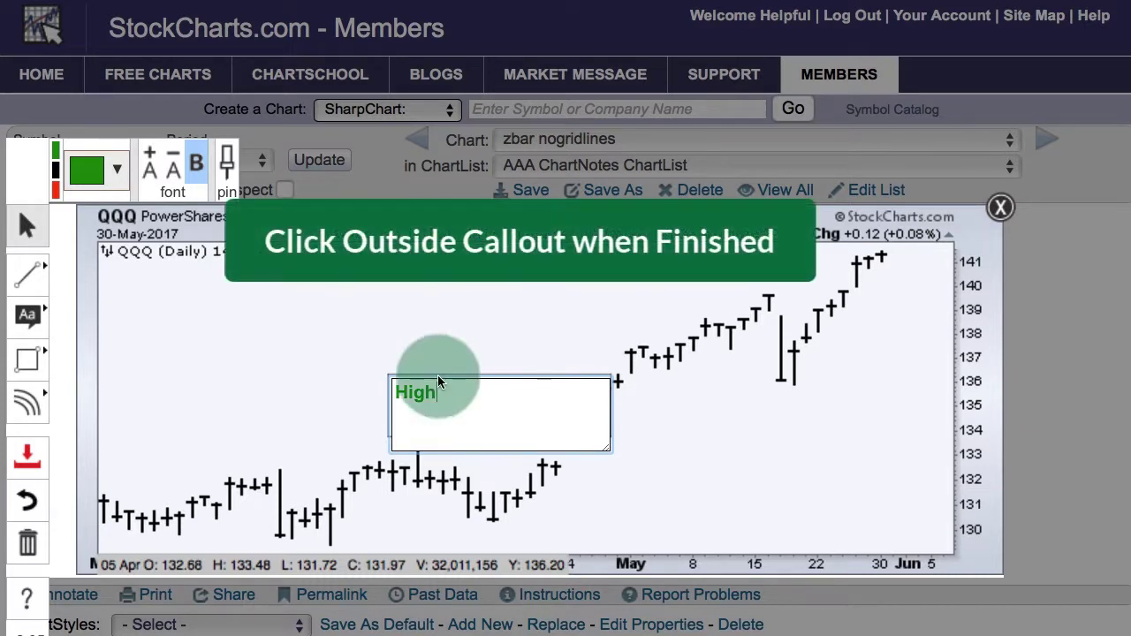
click(457, 331)
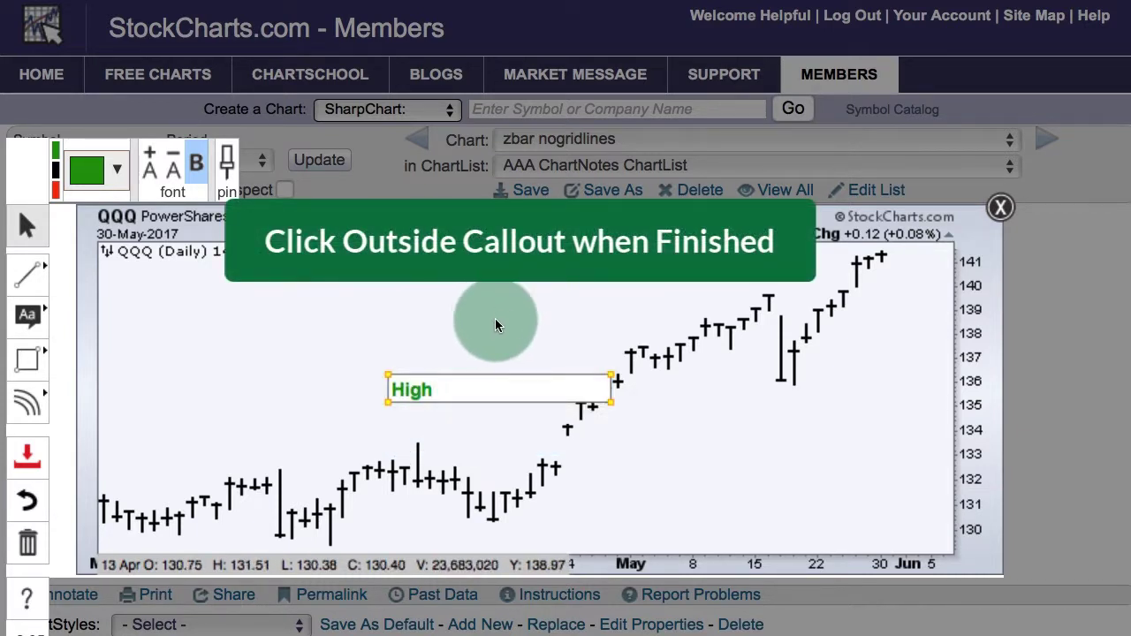
- Trim the High callout to its text and leave one tail pointing at the early-April peak
drag(612, 402, 446, 407)
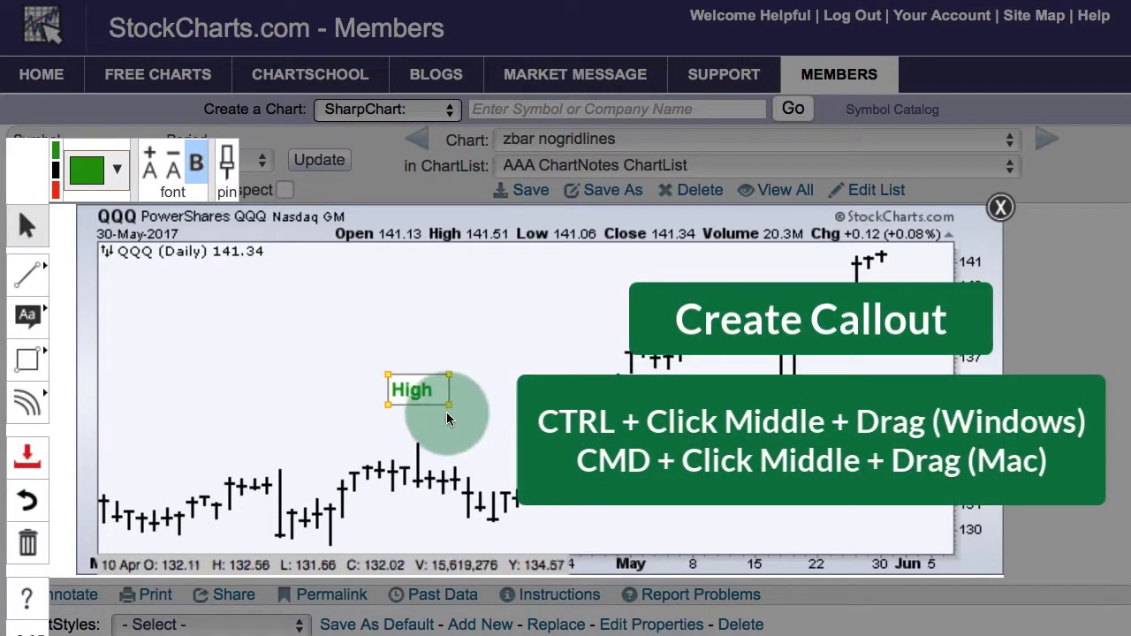
click(419, 398)
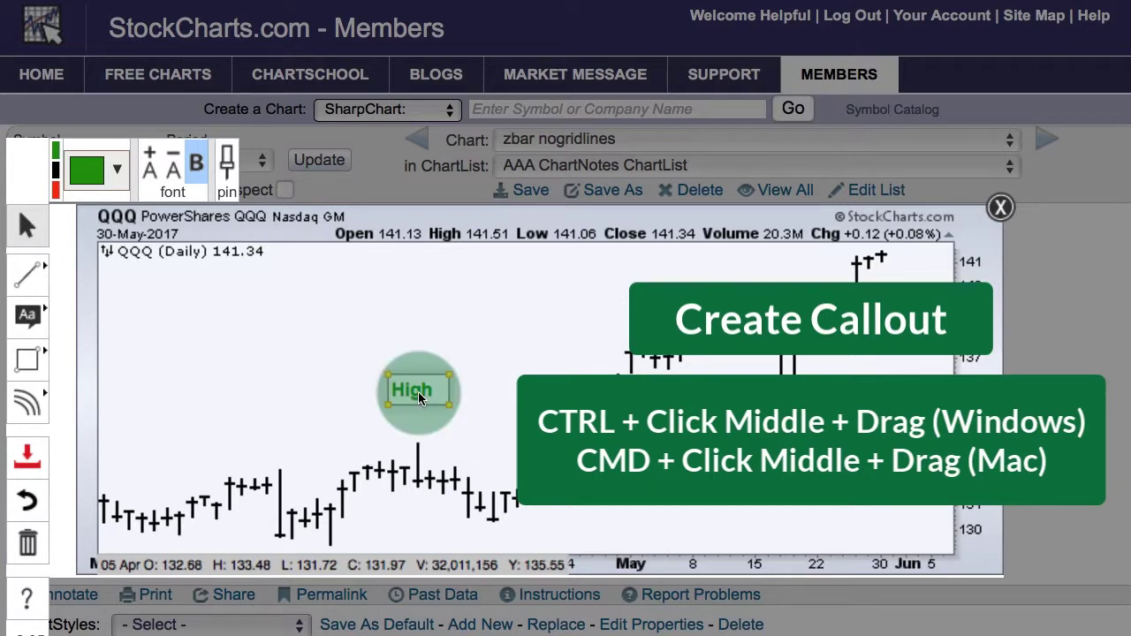
drag(419, 397, 421, 442)
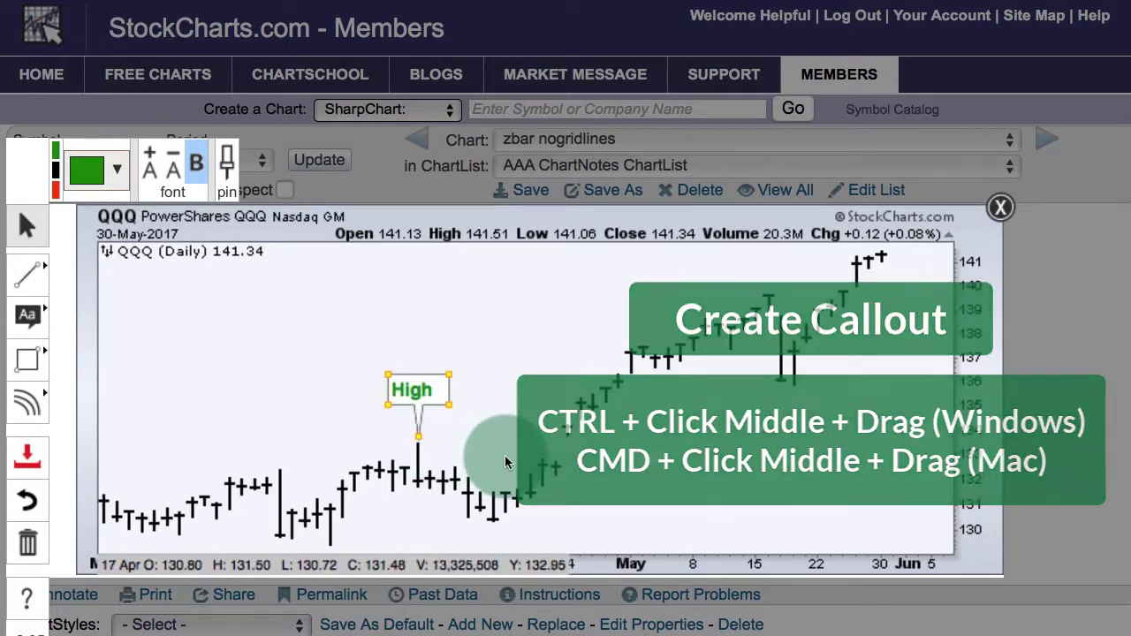
drag(434, 393, 571, 405)
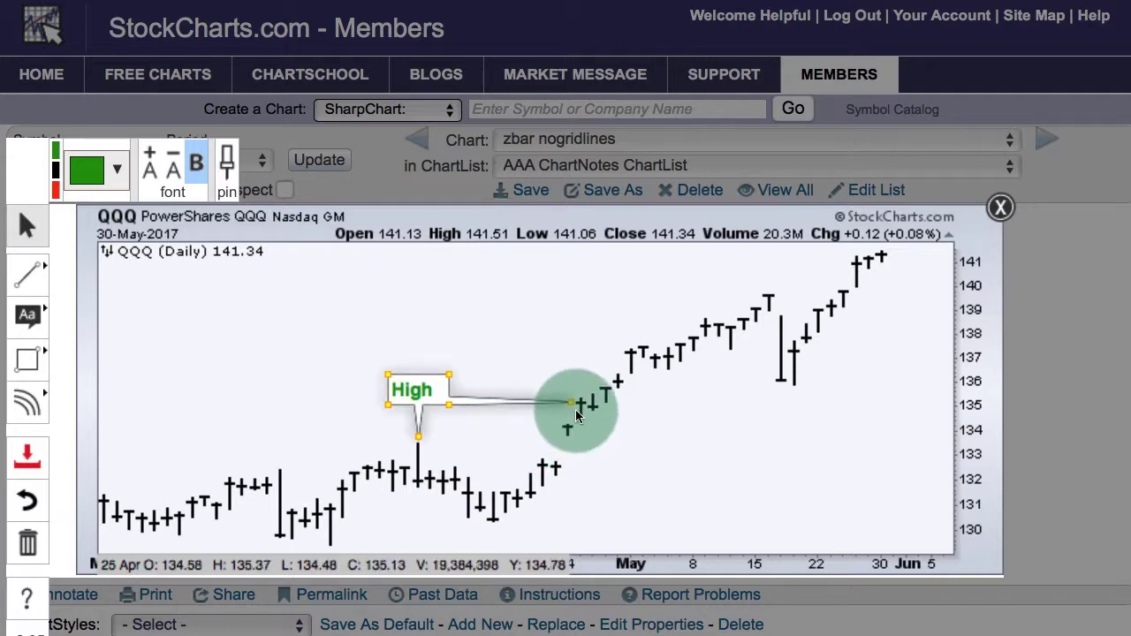
drag(573, 404, 421, 395)
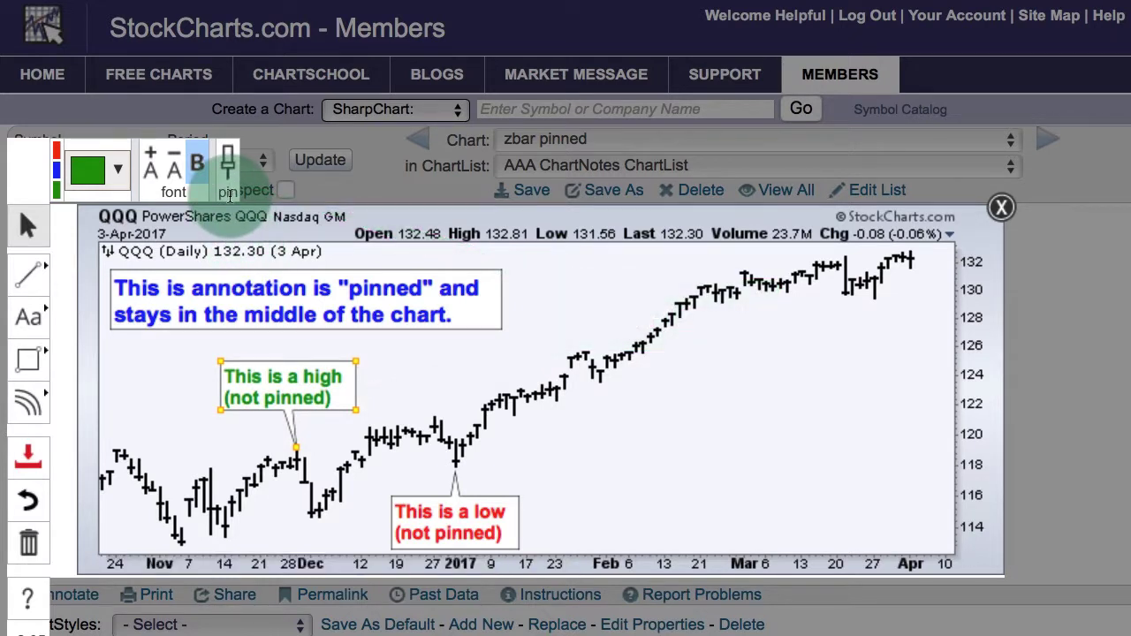
- Confirm the blue annotation's Pin toggle is on, then exit ChartNotes to the SharpChart page
click(237, 288)
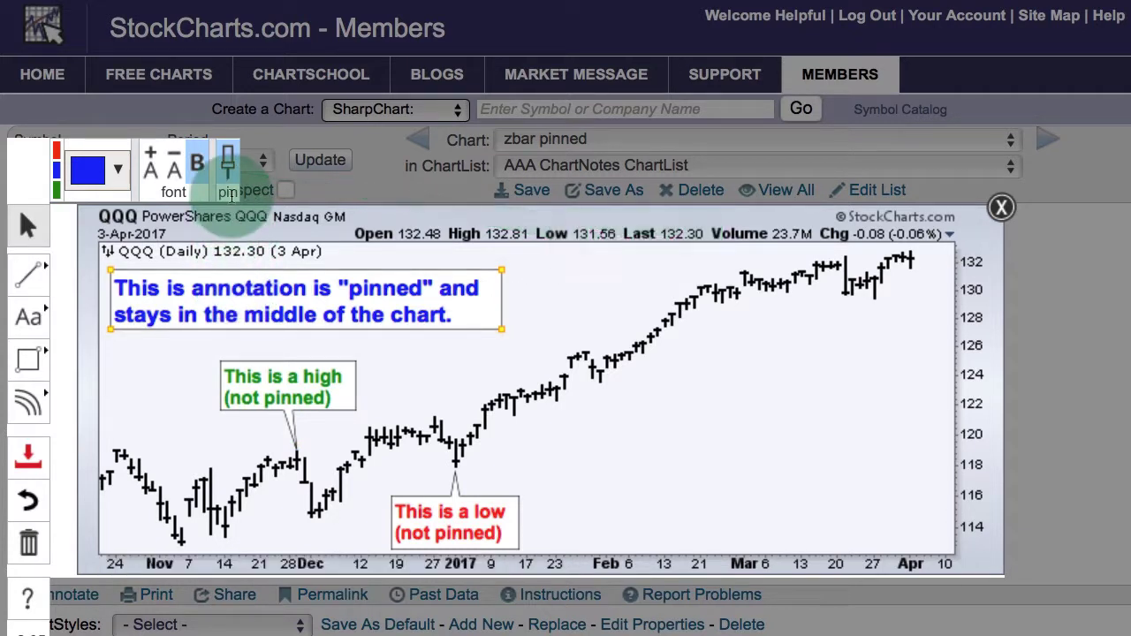
click(225, 283)
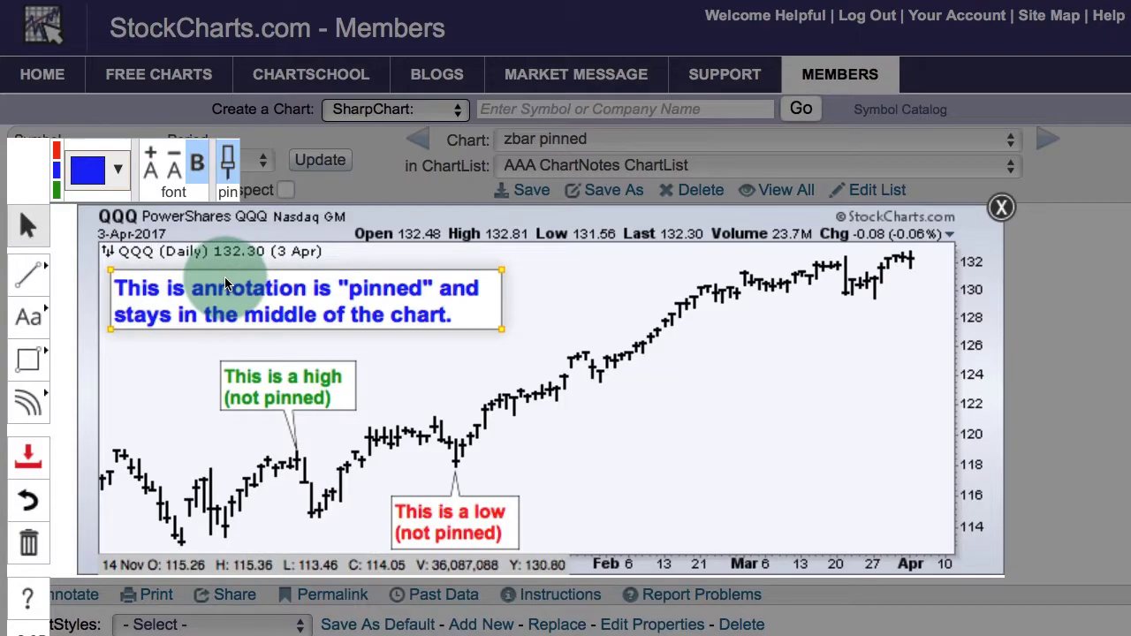
click(800, 352)
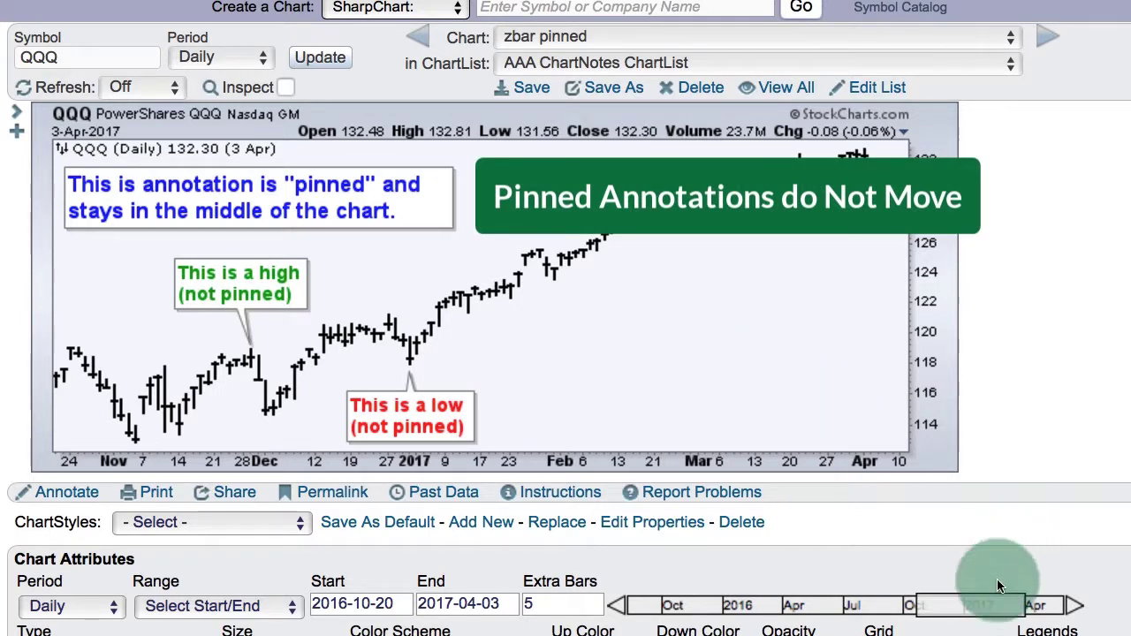
- Slide the date-range window left so the chart spans 2016-09-11 to 2017-02-23
drag(971, 611, 944, 612)
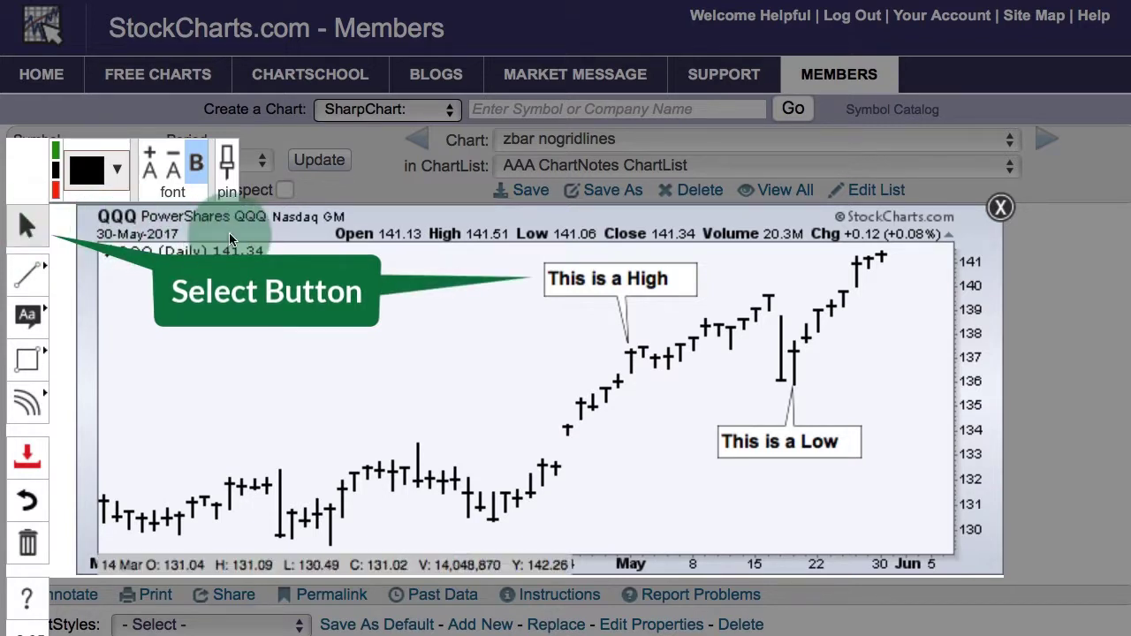
- Change the 'This is a Low' callout text from red to a custom green colour
click(599, 278)
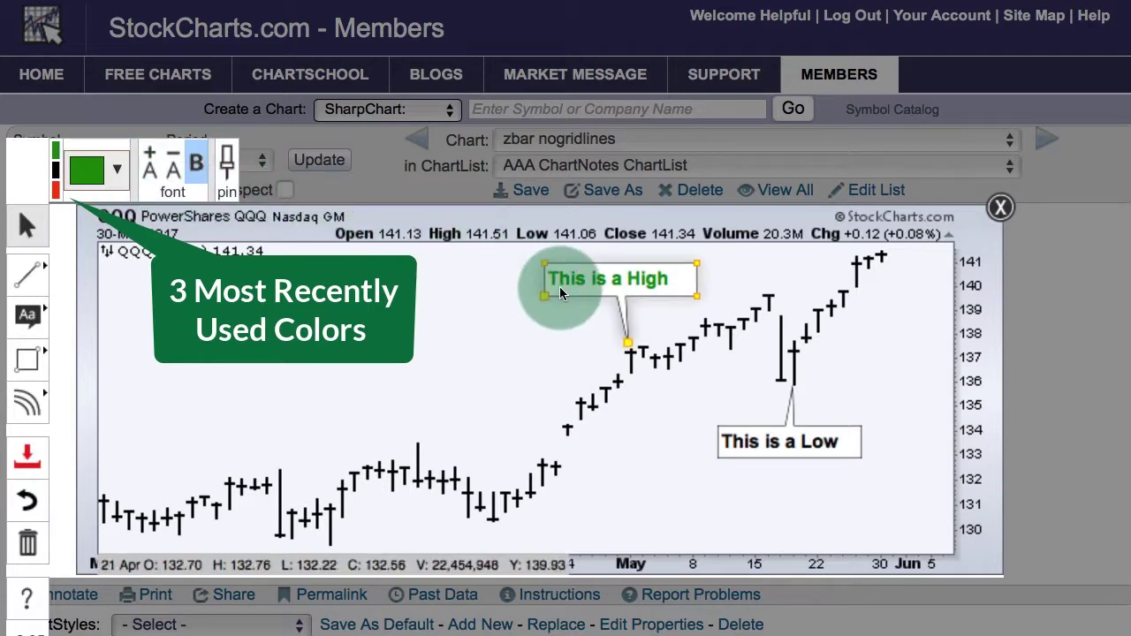
click(117, 172)
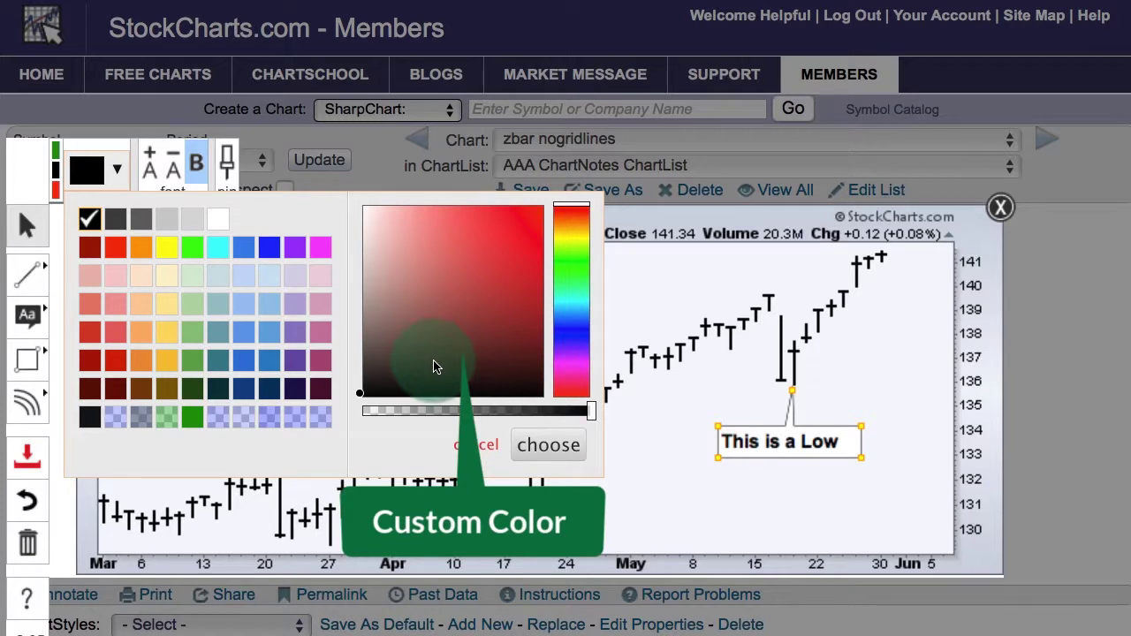
click(466, 218)
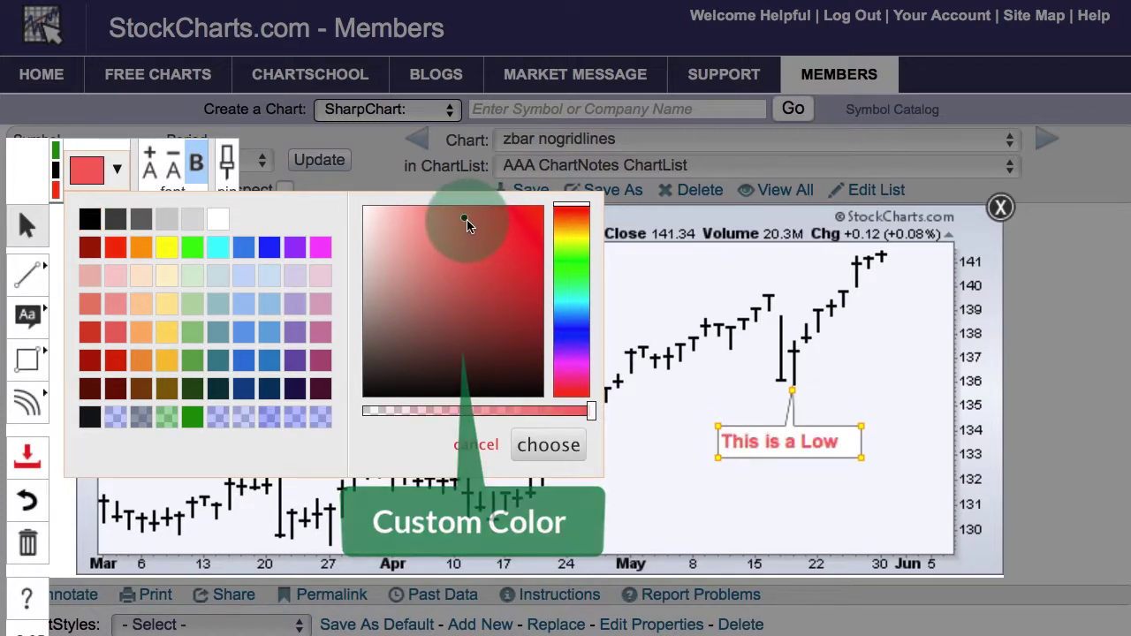
click(571, 220)
drag(571, 220, 572, 269)
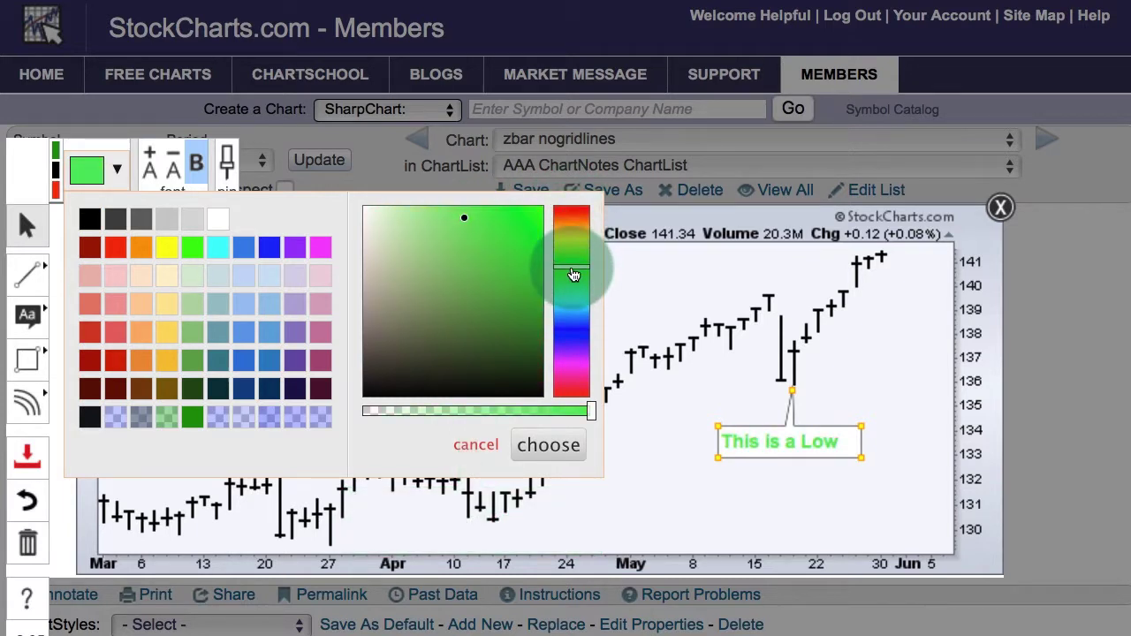
click(548, 445)
click(753, 450)
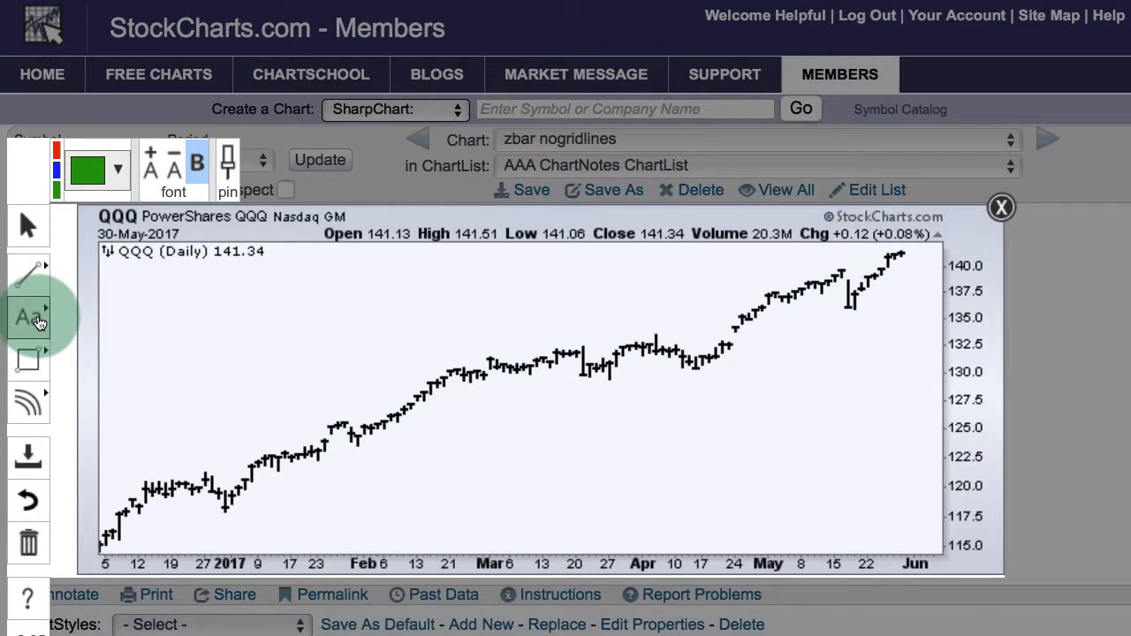
- Draw green arrows: up under the April low, down above the March peak, right at the February rise
click(39, 320)
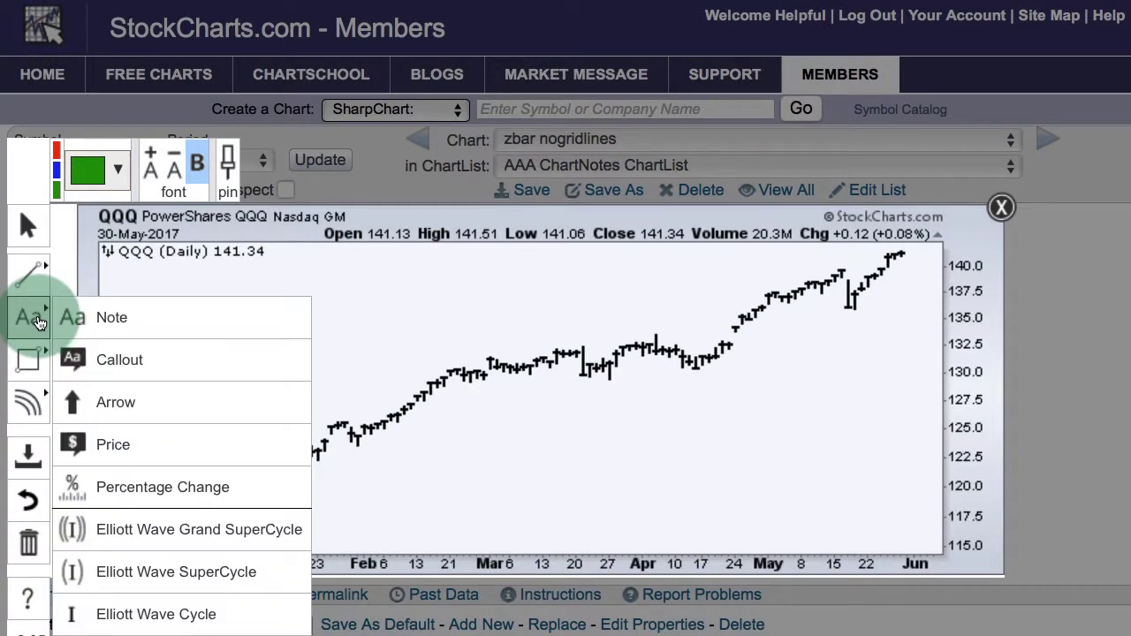
click(116, 406)
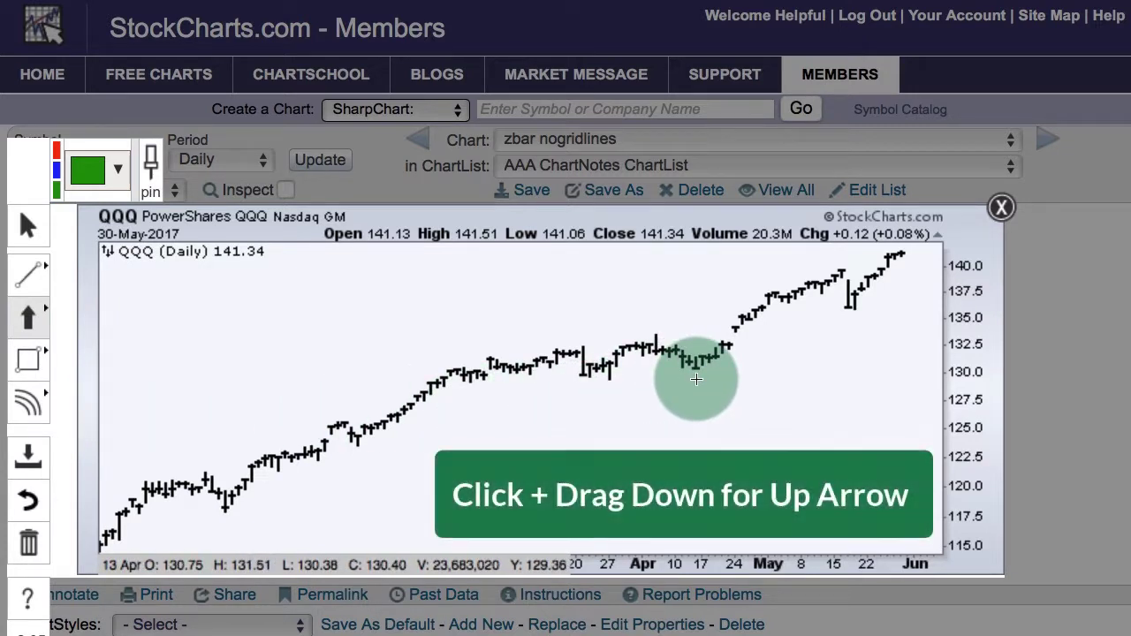
drag(696, 392, 696, 429)
drag(586, 344, 573, 398)
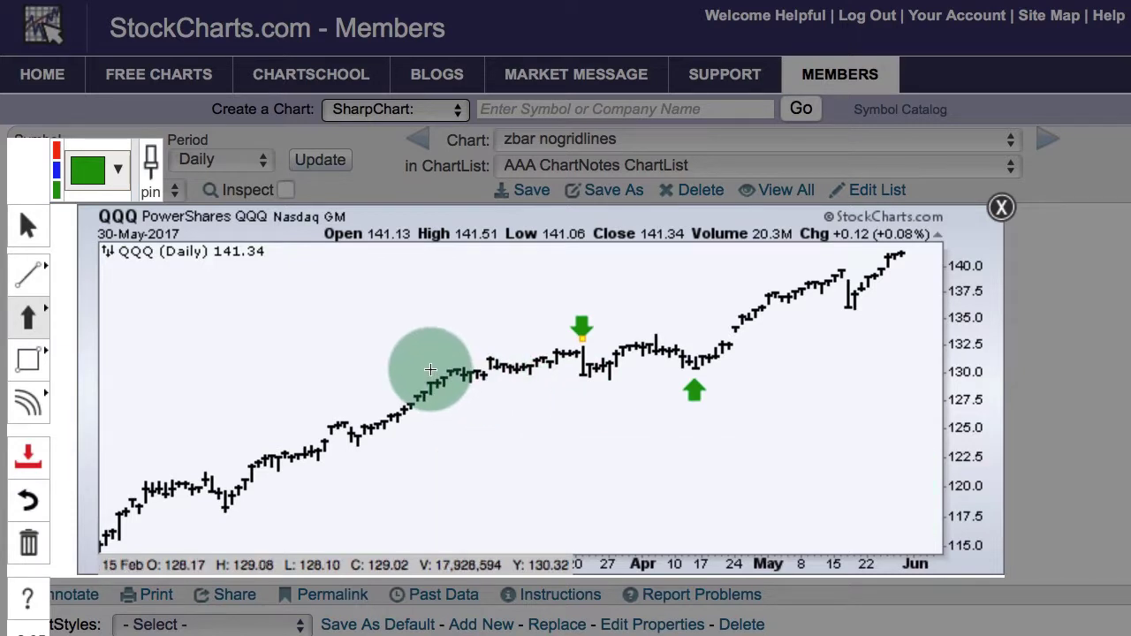
drag(431, 369, 356, 492)
click(28, 226)
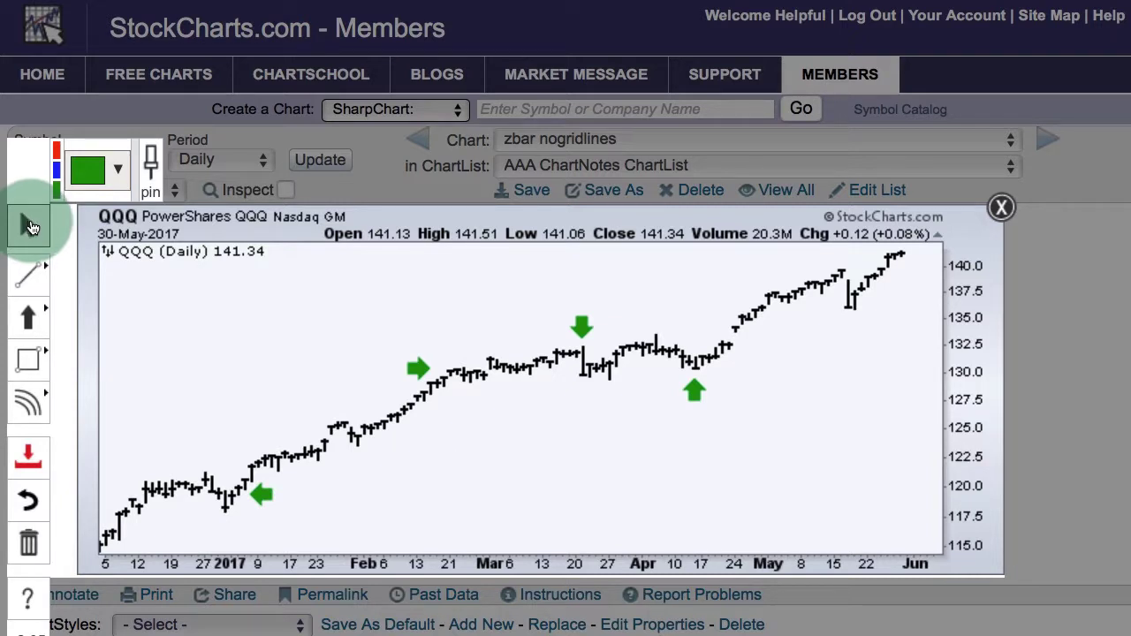
- Move the down arrow right to the early-April peak and the up arrow left to an earlier bar
mouse_move(582, 331)
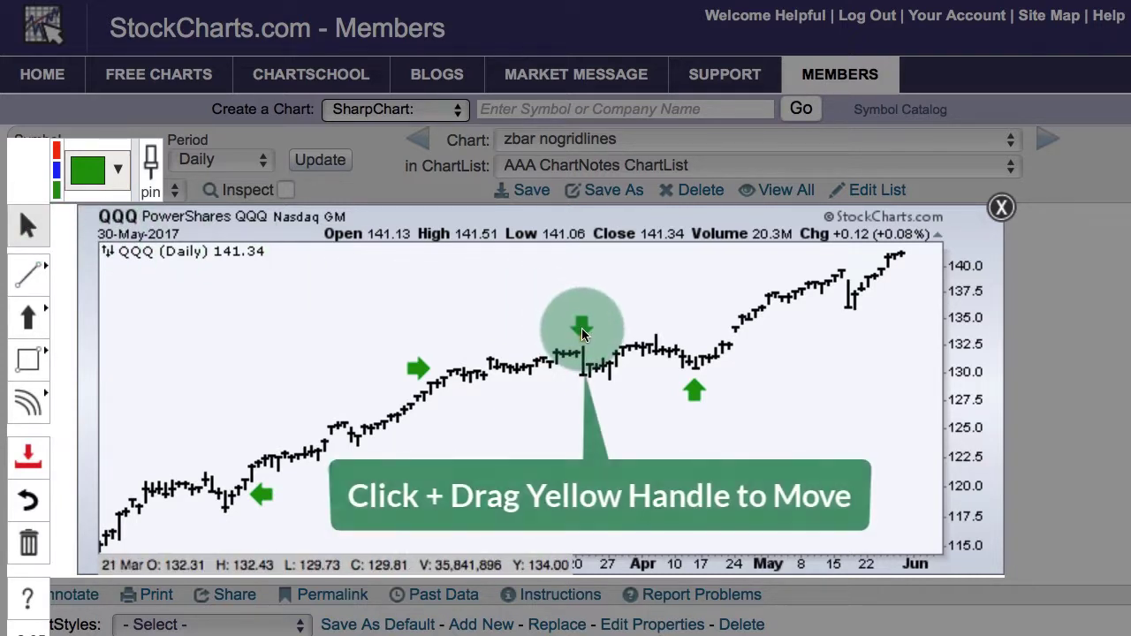
drag(582, 333, 658, 330)
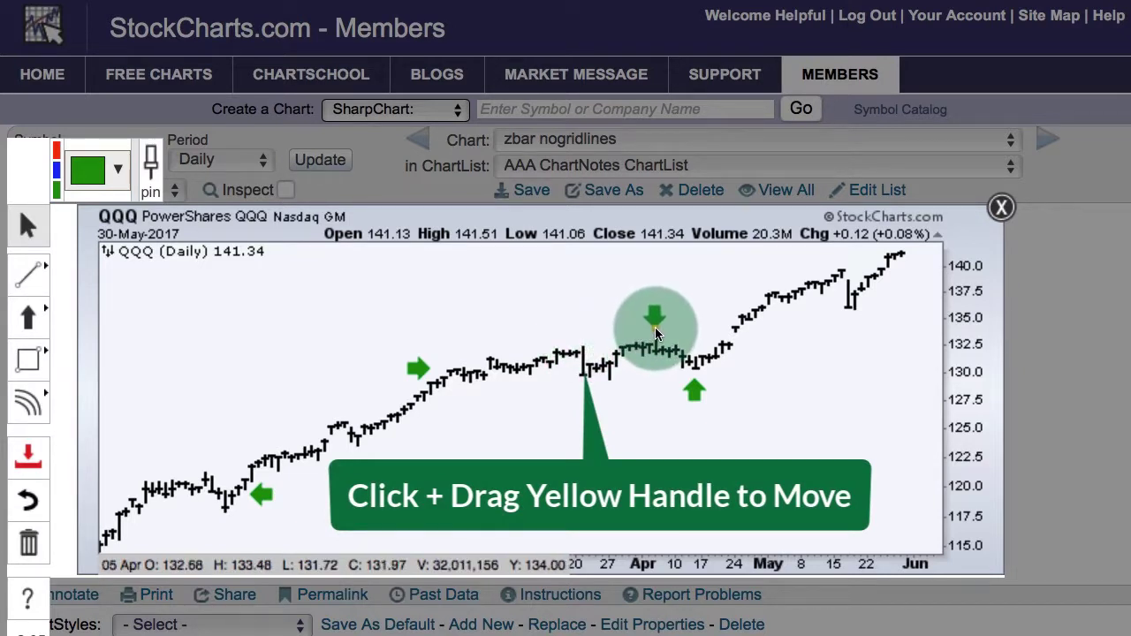
drag(696, 386, 611, 387)
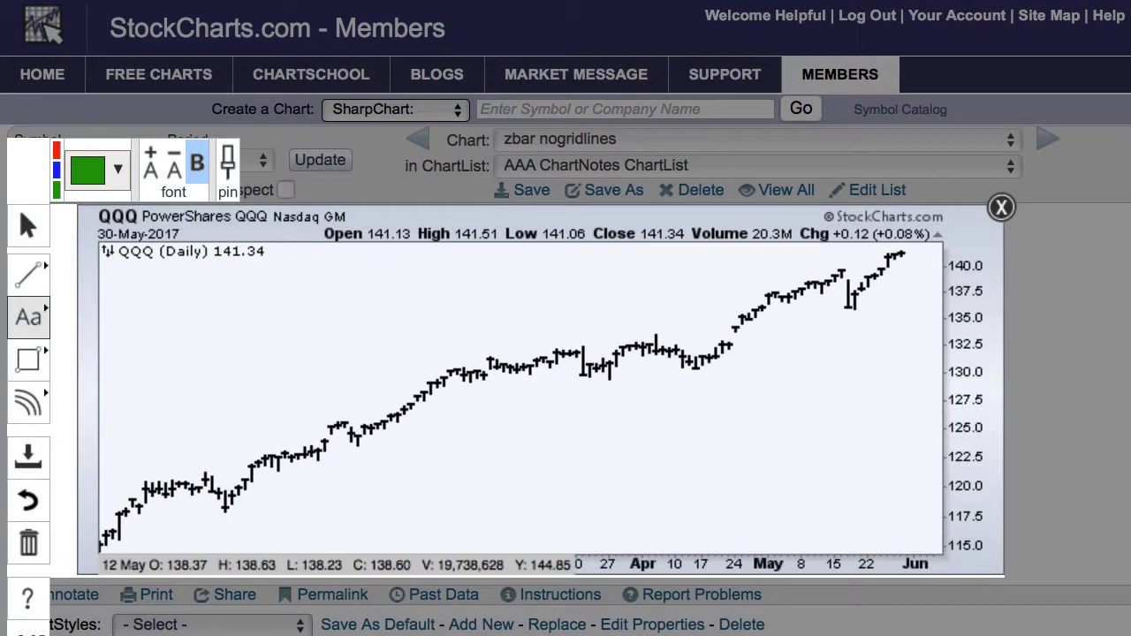
- Add green price labels 131.97 and 123.09 to two QQQ price bars, shortening and repositioning them
click(29, 326)
drag(30, 325, 115, 447)
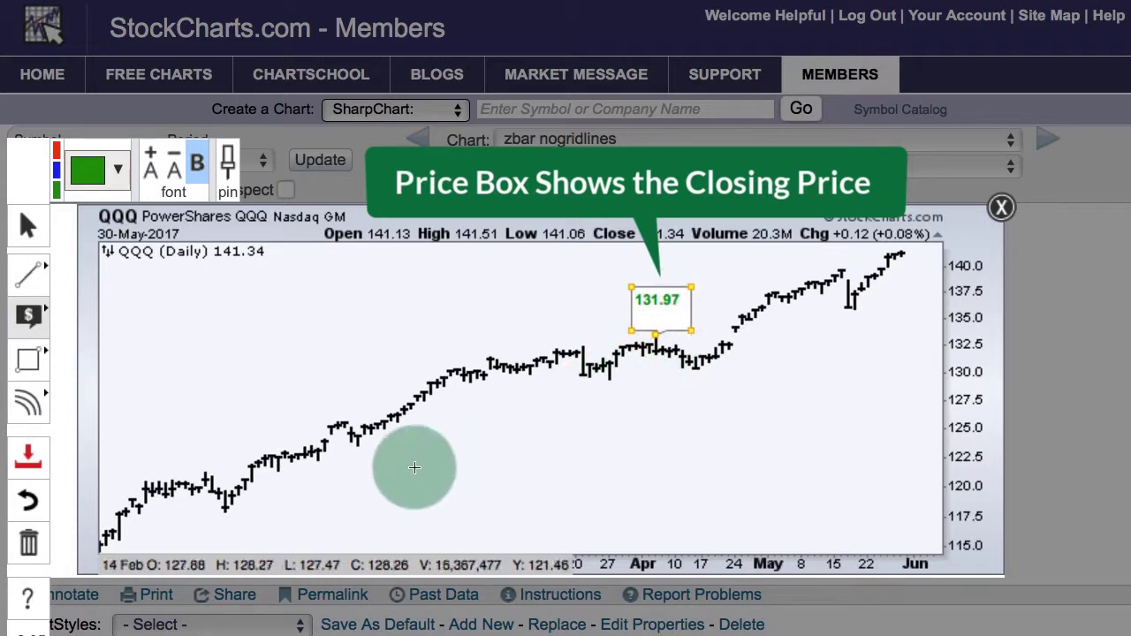
click(357, 454)
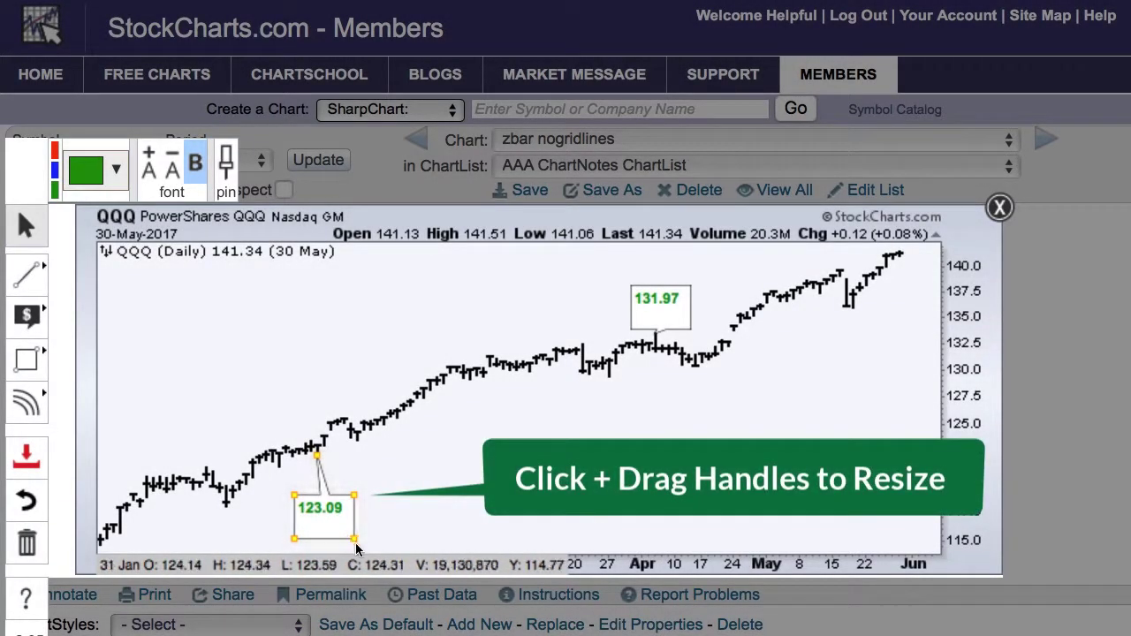
drag(355, 541, 355, 526)
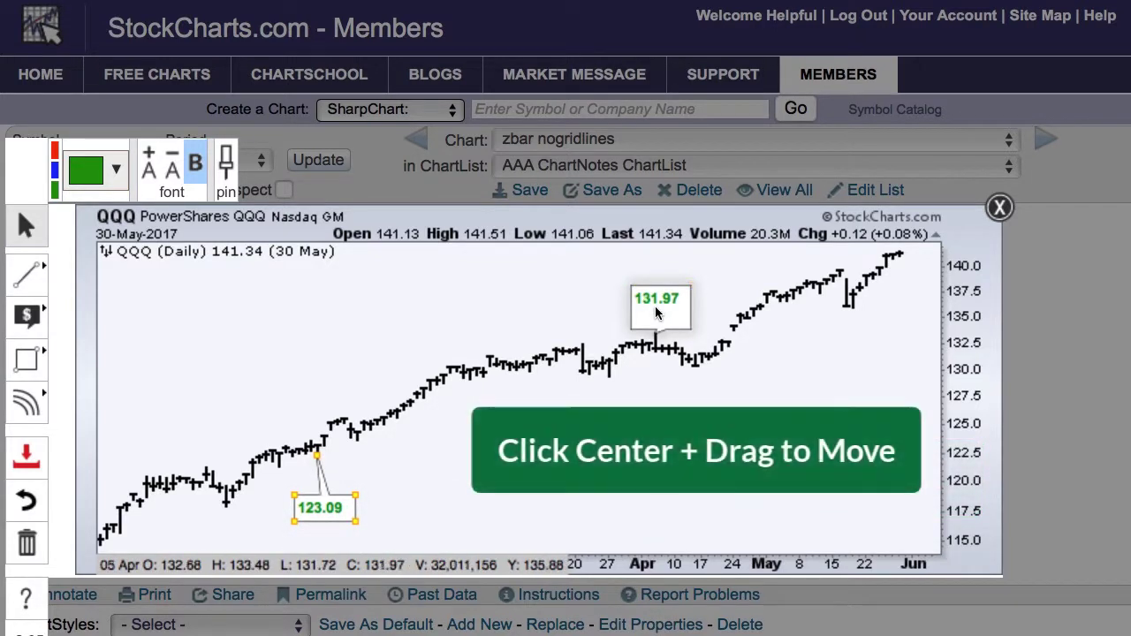
drag(660, 306, 622, 279)
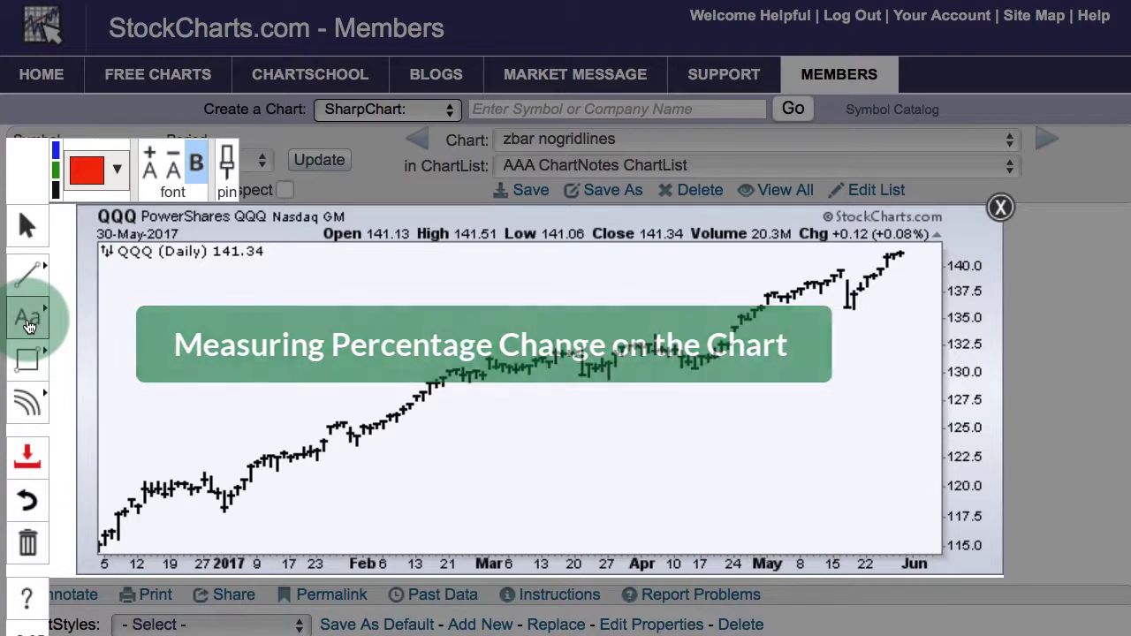
- Measure the 8.70% rise from the April low to the recent high in green
drag(29, 325, 113, 486)
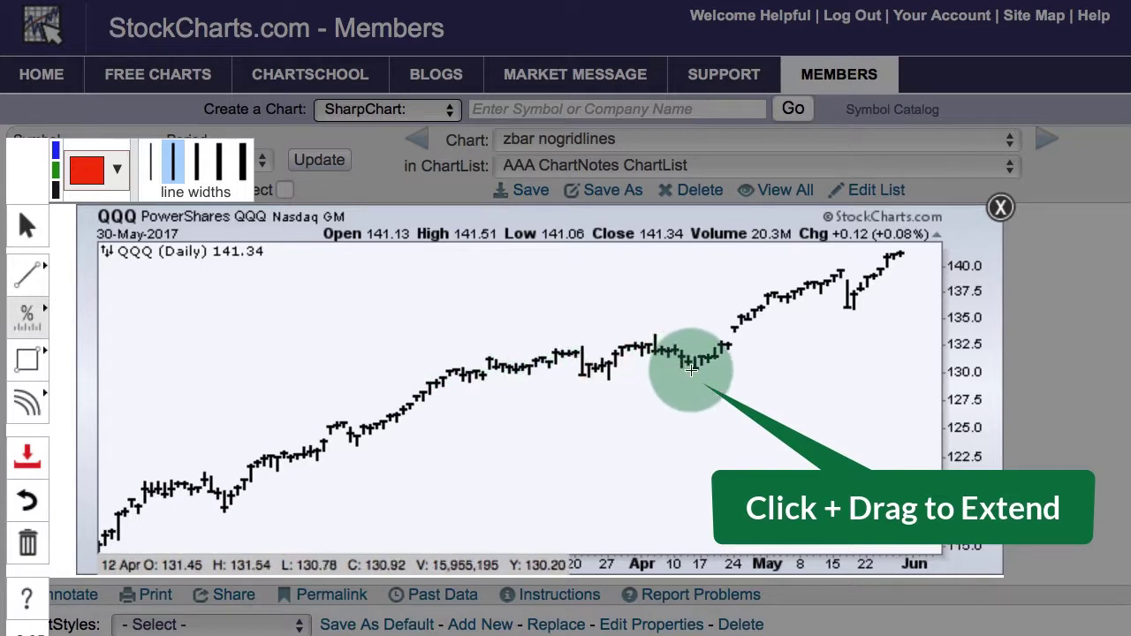
drag(691, 369, 909, 250)
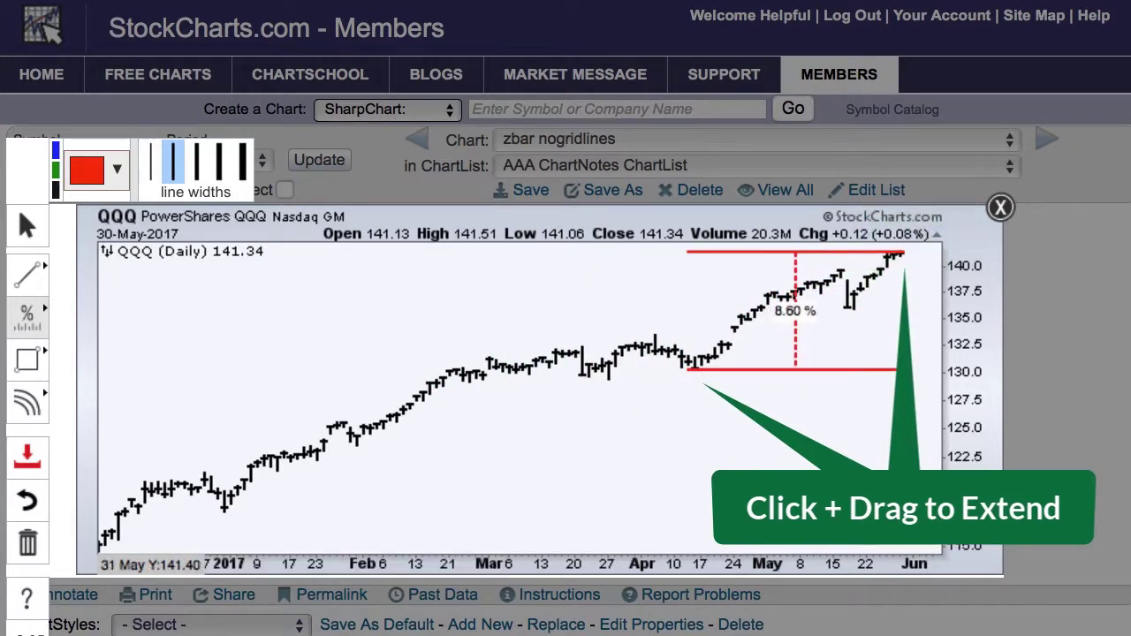
drag(908, 251, 906, 250)
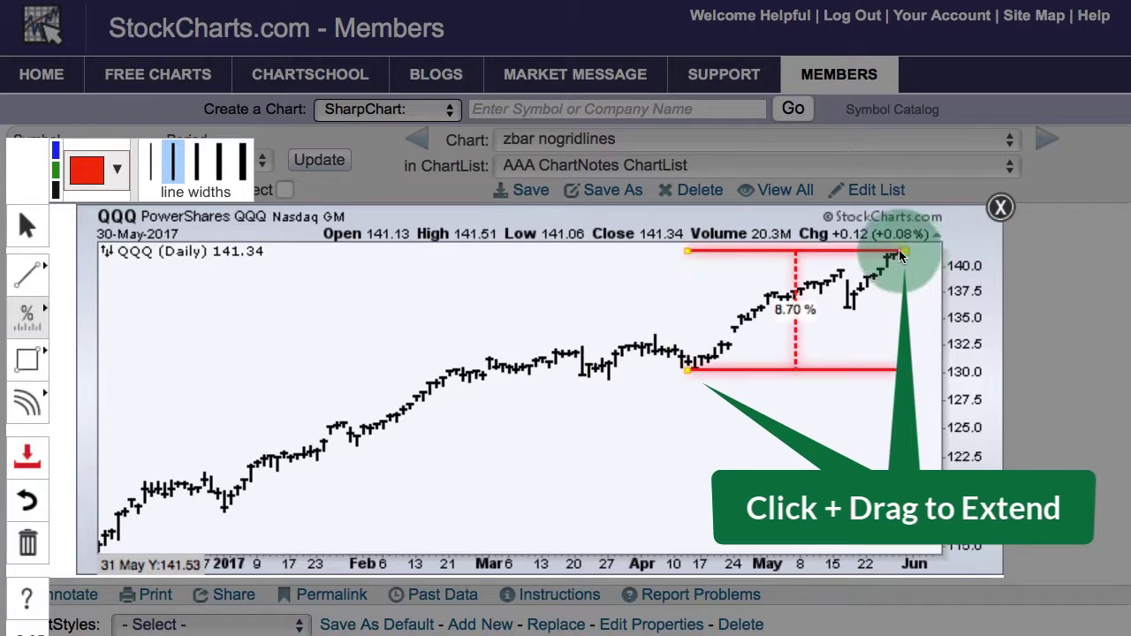
click(56, 171)
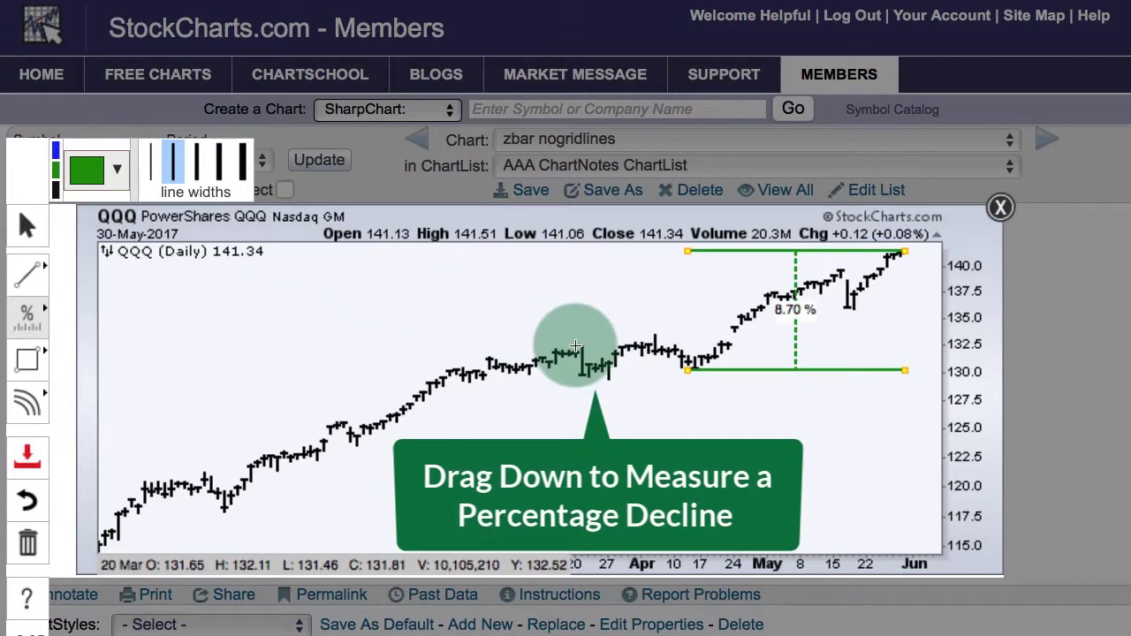
- Measure the -2.47% decline after the March peak in red
drag(576, 351, 620, 379)
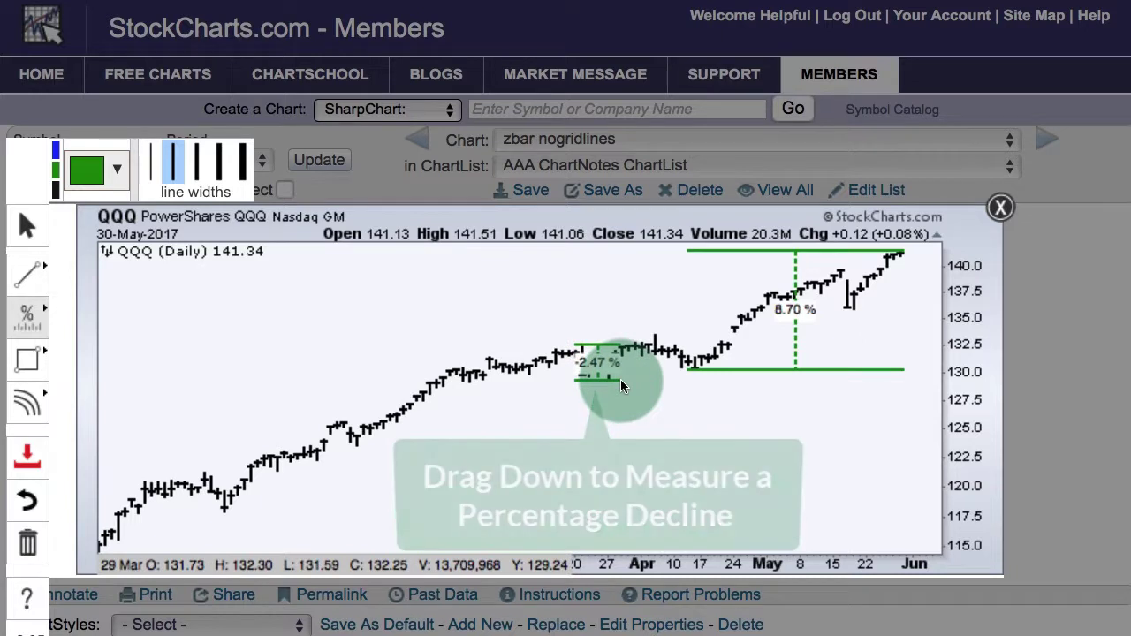
click(86, 169)
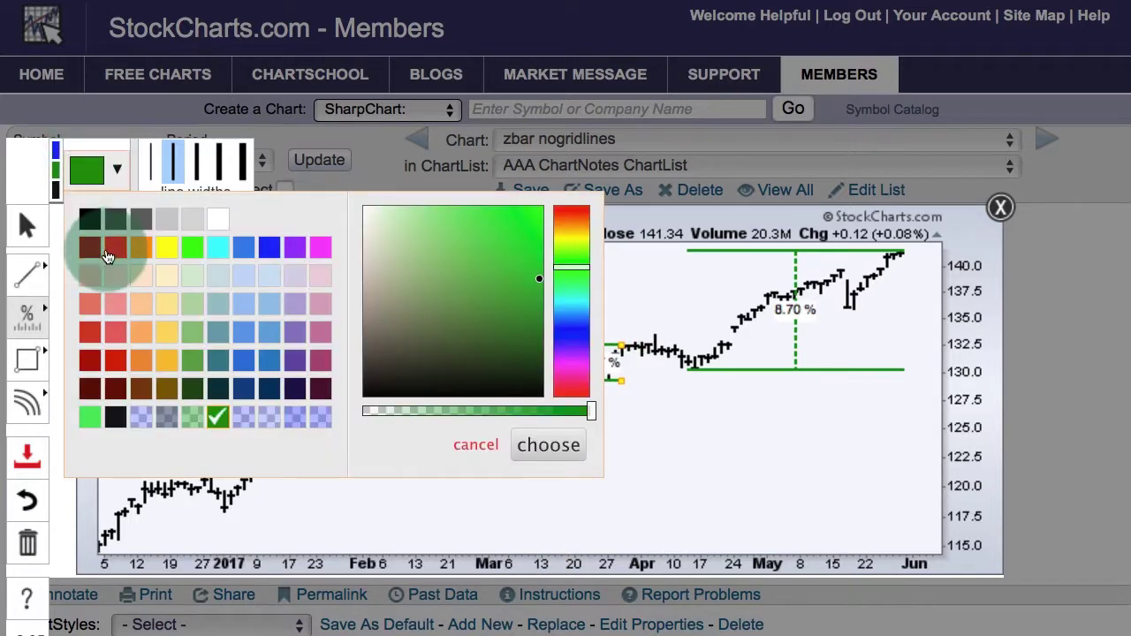
click(114, 247)
click(547, 445)
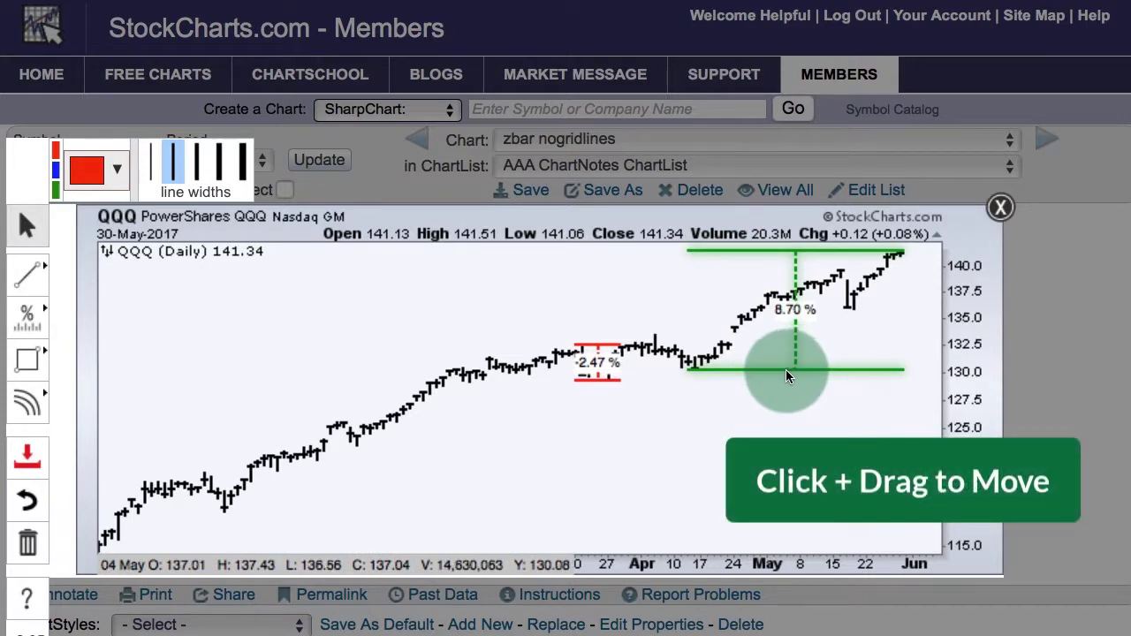
- Move the 8.70% measurement lower-left and stretch it into an 11.76% move
mouse_move(785, 369)
mouse_down()
mouse_move(499, 428)
mouse_move(310, 513)
mouse_up()
click(429, 395)
mouse_move(428, 394)
mouse_down()
mouse_move(473, 362)
mouse_move(702, 329)
mouse_move(661, 335)
mouse_up()
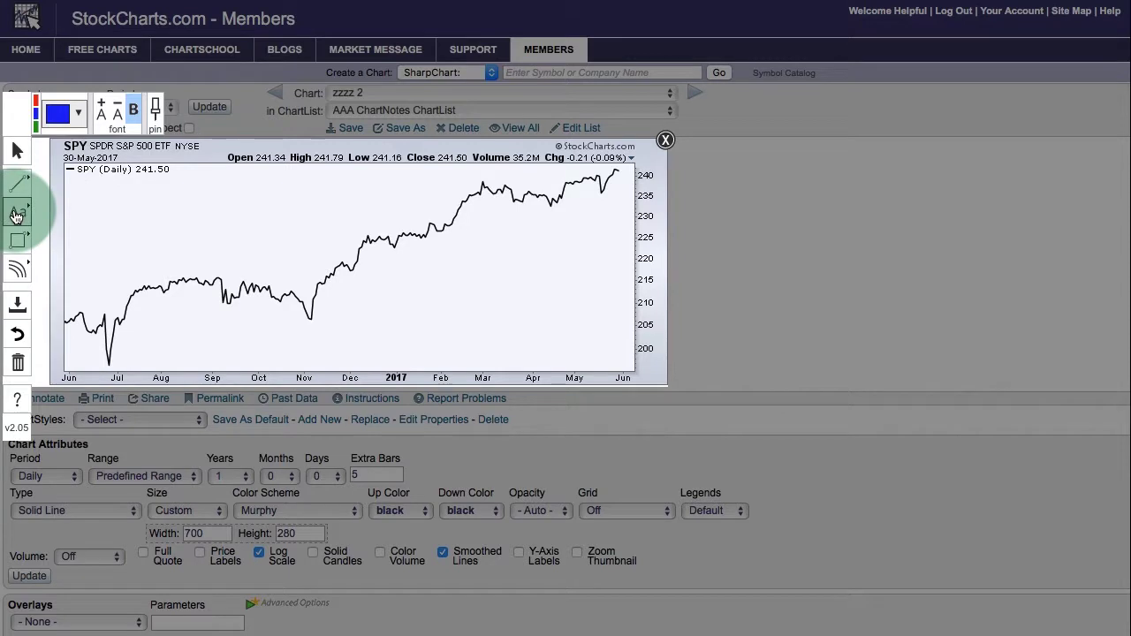
- Place Elliott Wave labels II–V at the November low, February peak, April dip, latest high, plus a and b
click(16, 216)
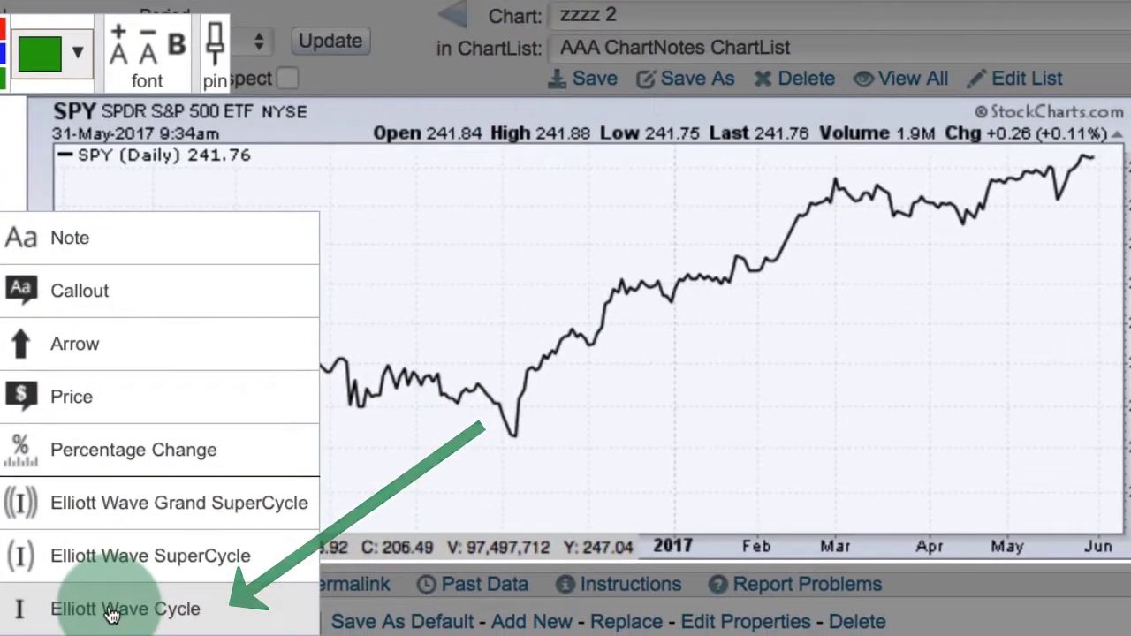
click(111, 615)
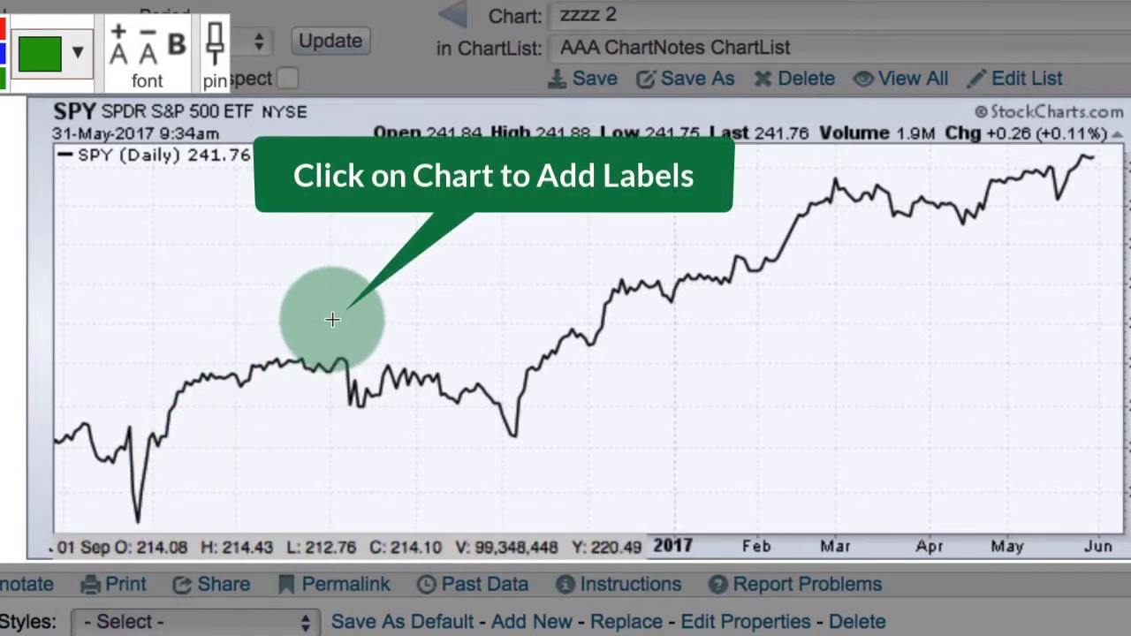
click(521, 466)
click(816, 177)
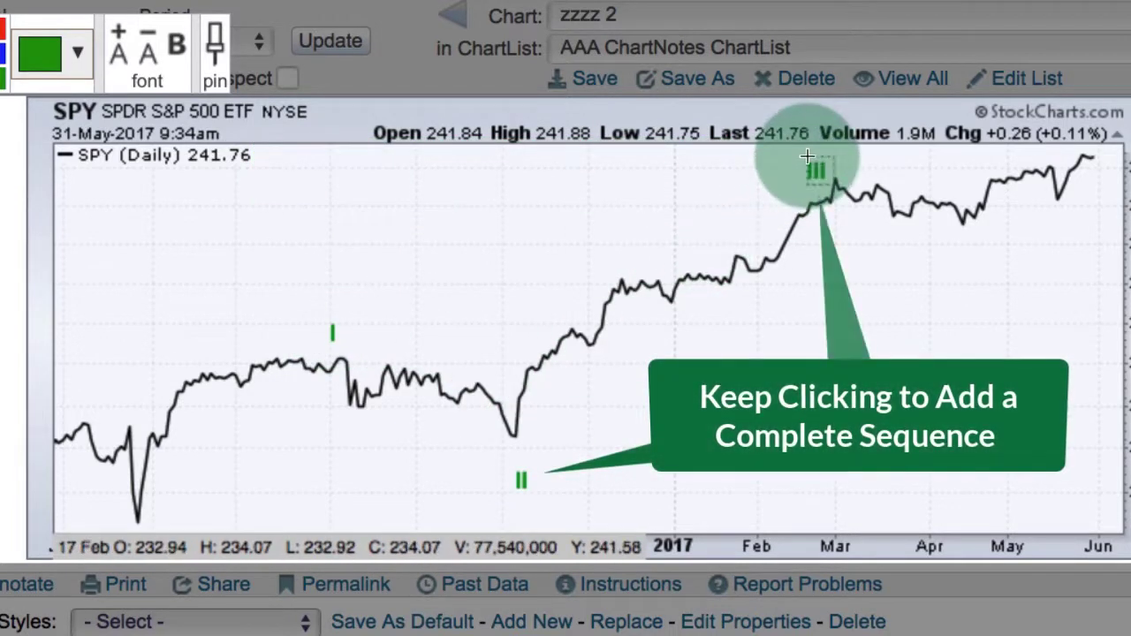
click(963, 249)
click(1100, 146)
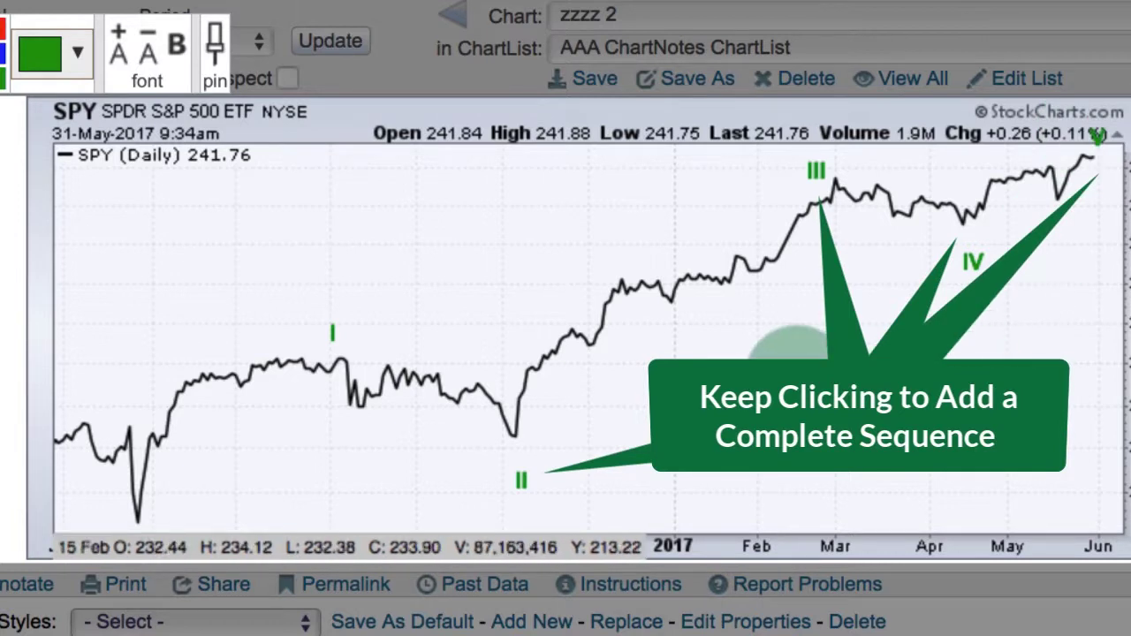
click(825, 408)
click(846, 444)
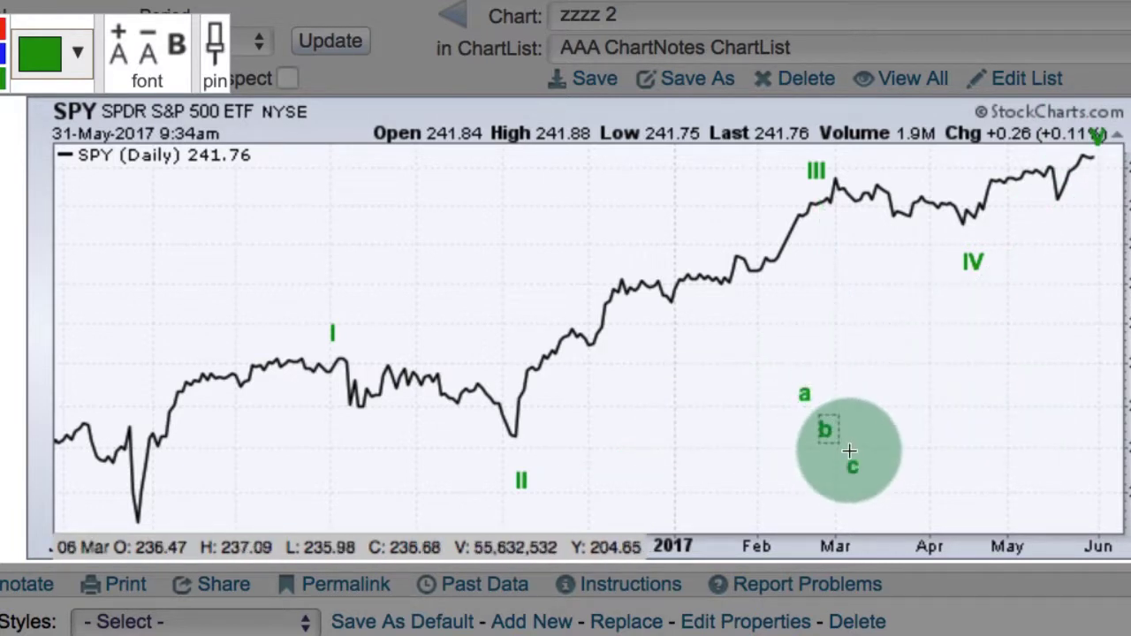